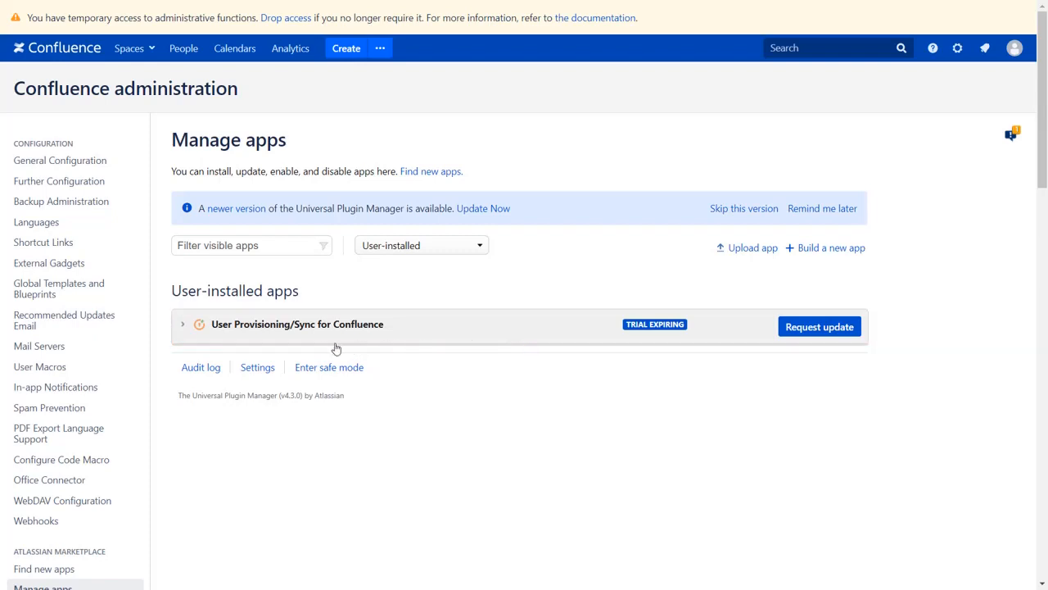
Open the miniOrange User Provisioning/Sync administration page and choose OneLogin as the provider.
click(184, 326)
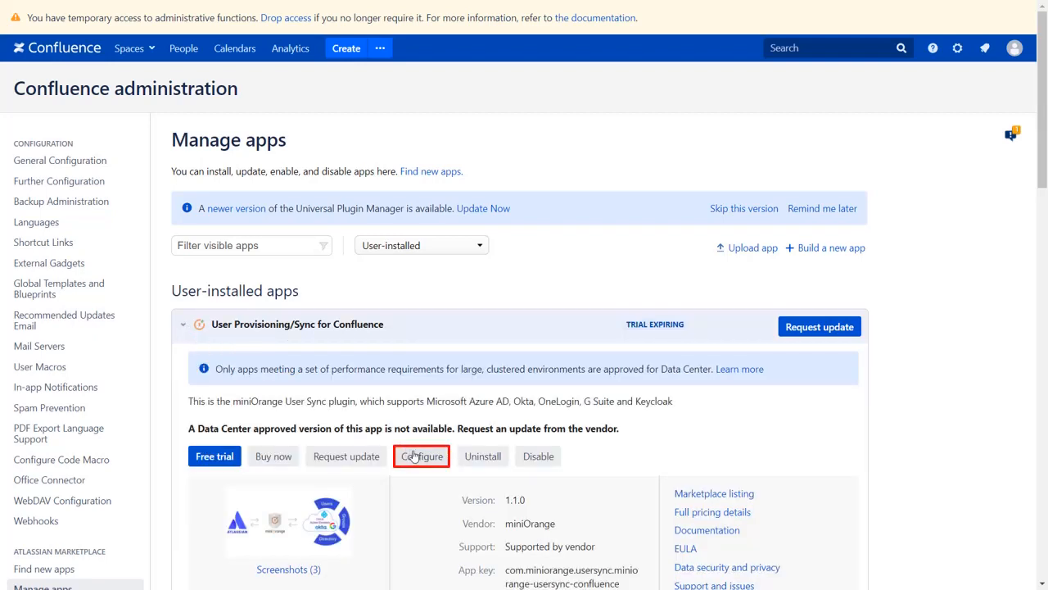
scroll(426, 465, down, 5)
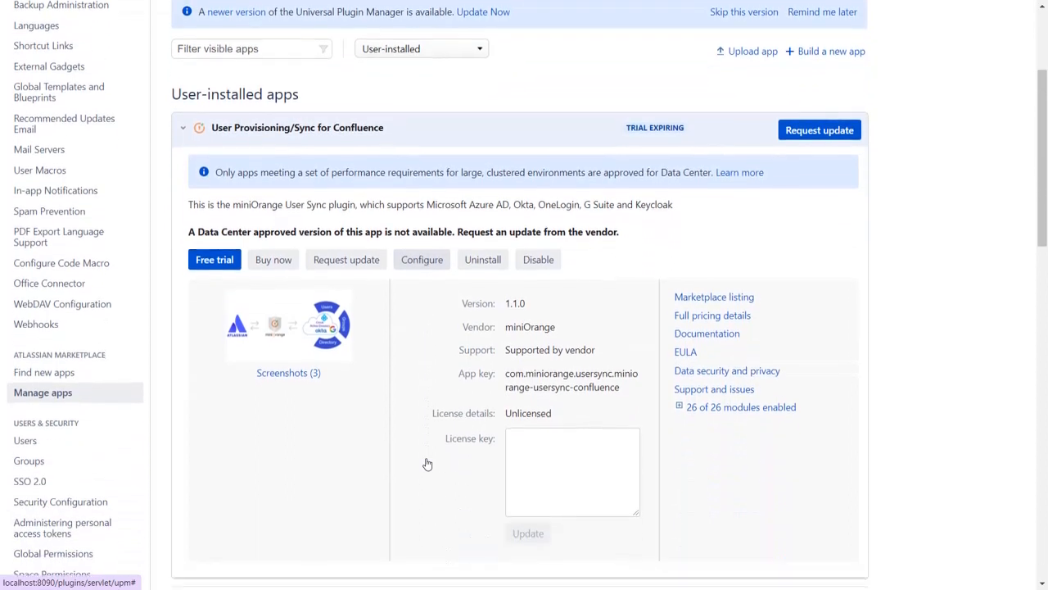
scroll(427, 465, down, 3)
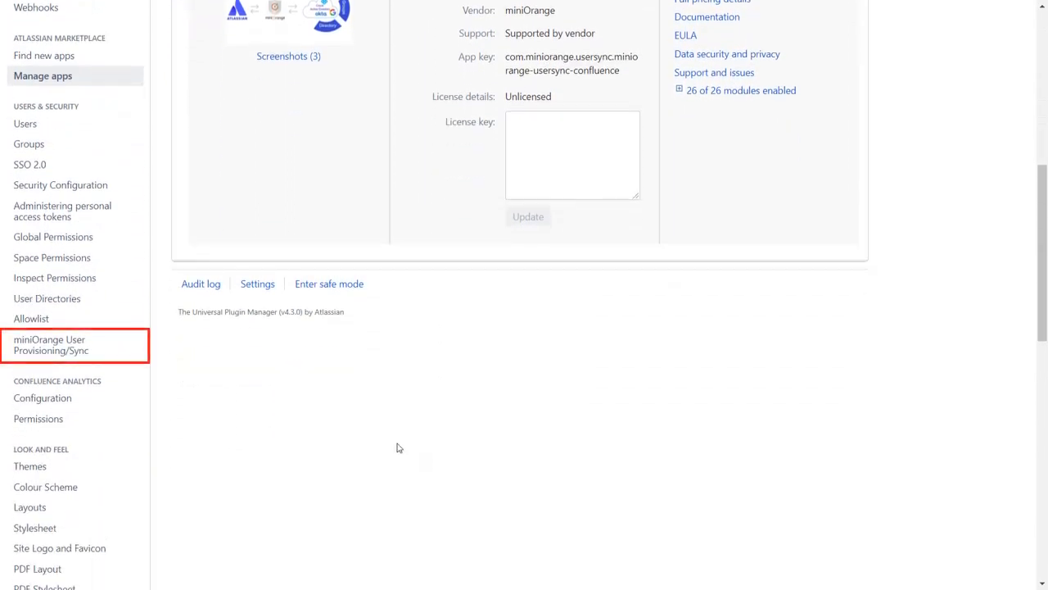
click(71, 357)
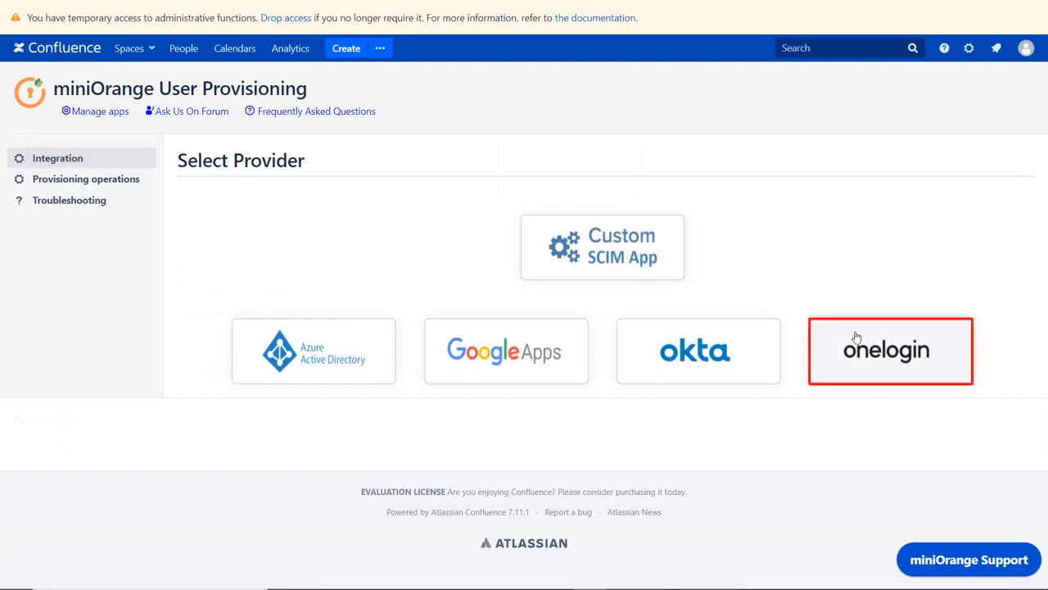
click(884, 360)
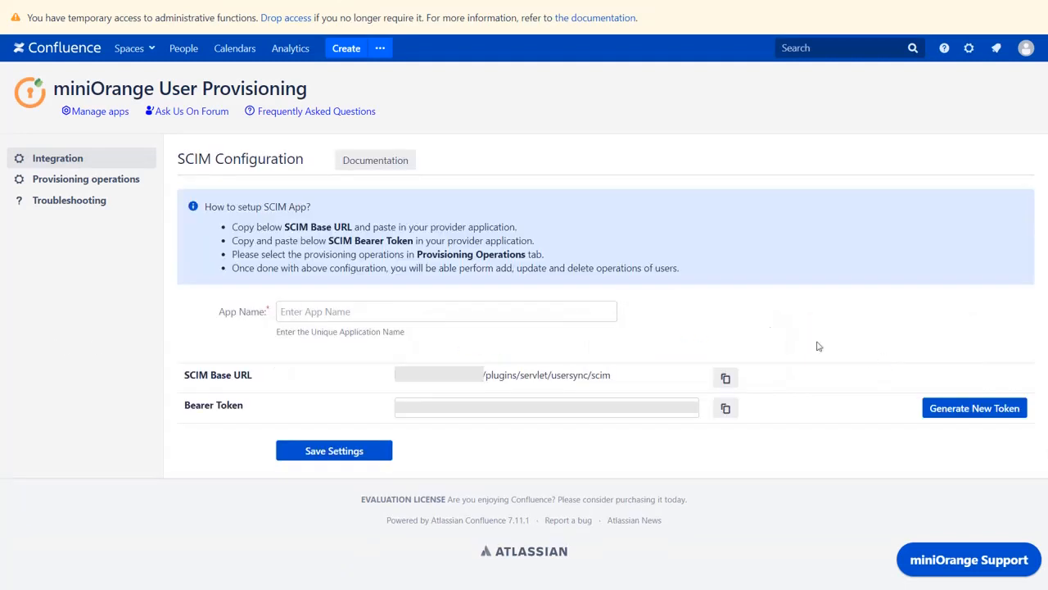
Open the SCIM documentation and read through the OneLogin user provisioning setup guide.
click(374, 164)
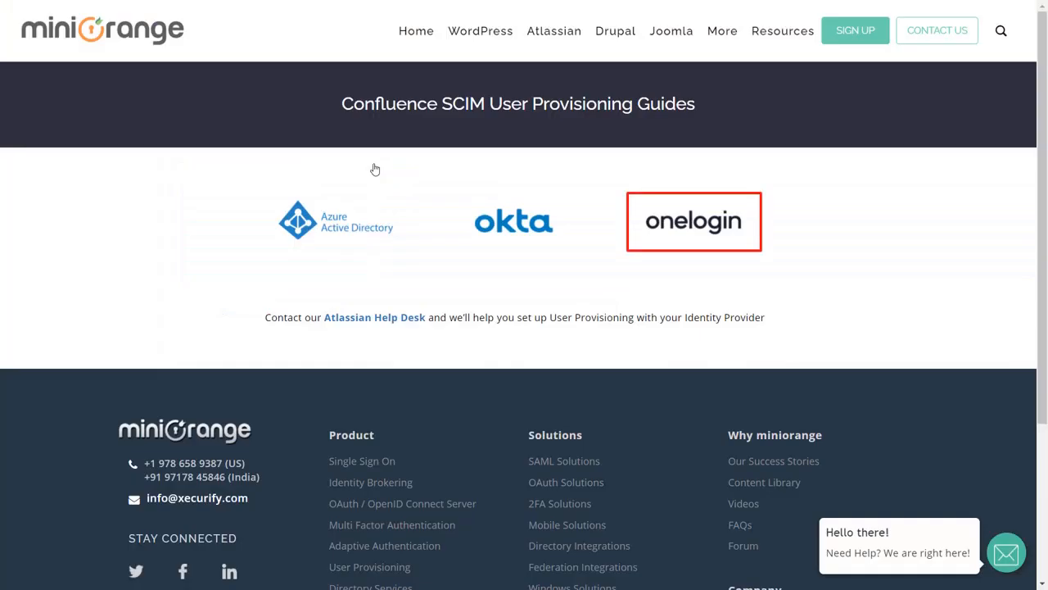
click(685, 232)
scroll(686, 231, down, 10)
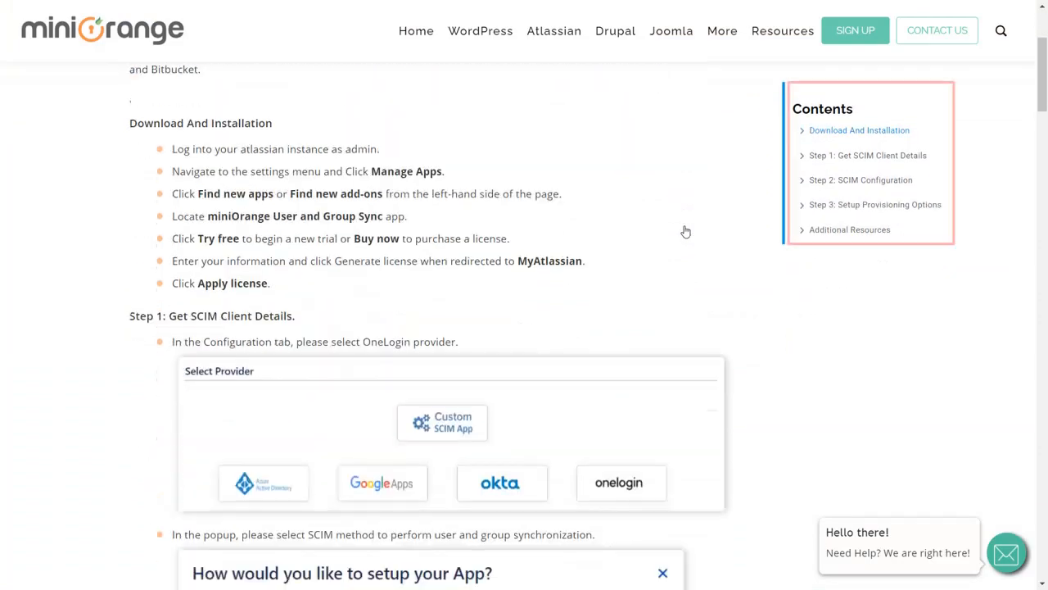
scroll(686, 231, down, 10)
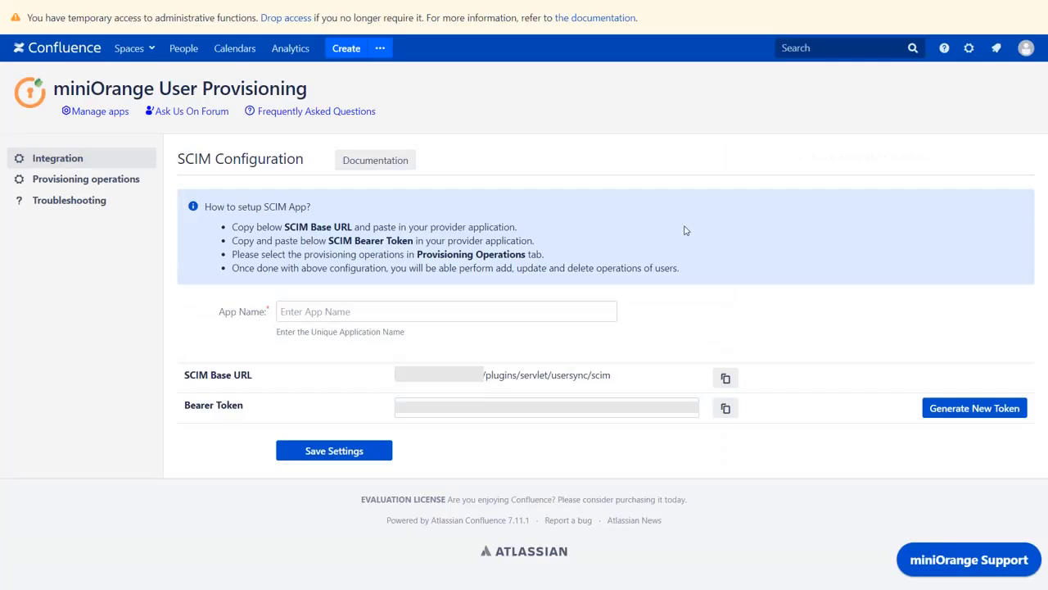
Name the SCIM app OneLogin and save its configuration.
click(502, 315)
text(OneLogin)
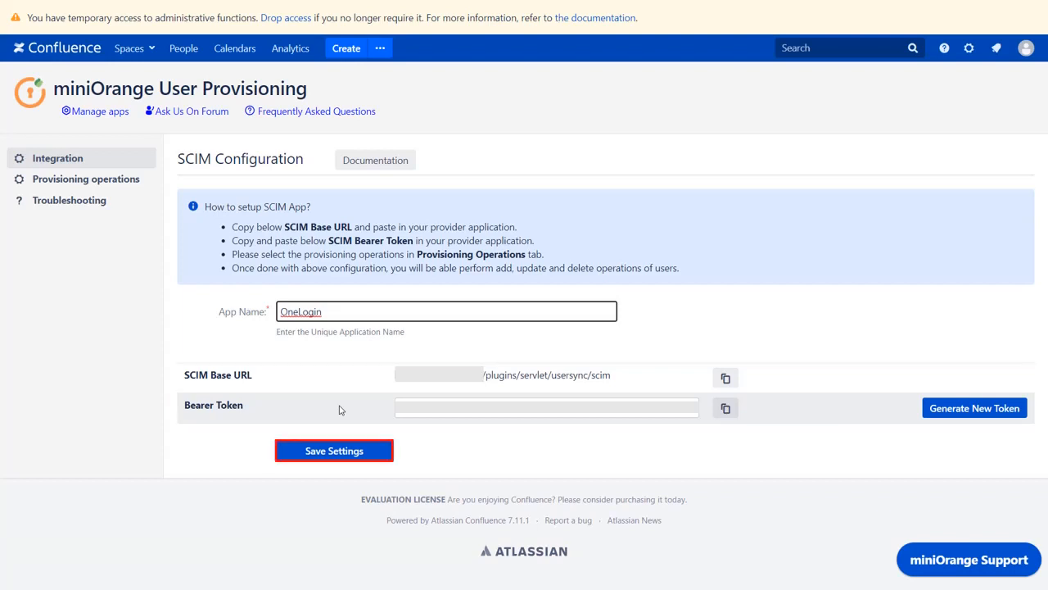
click(340, 449)
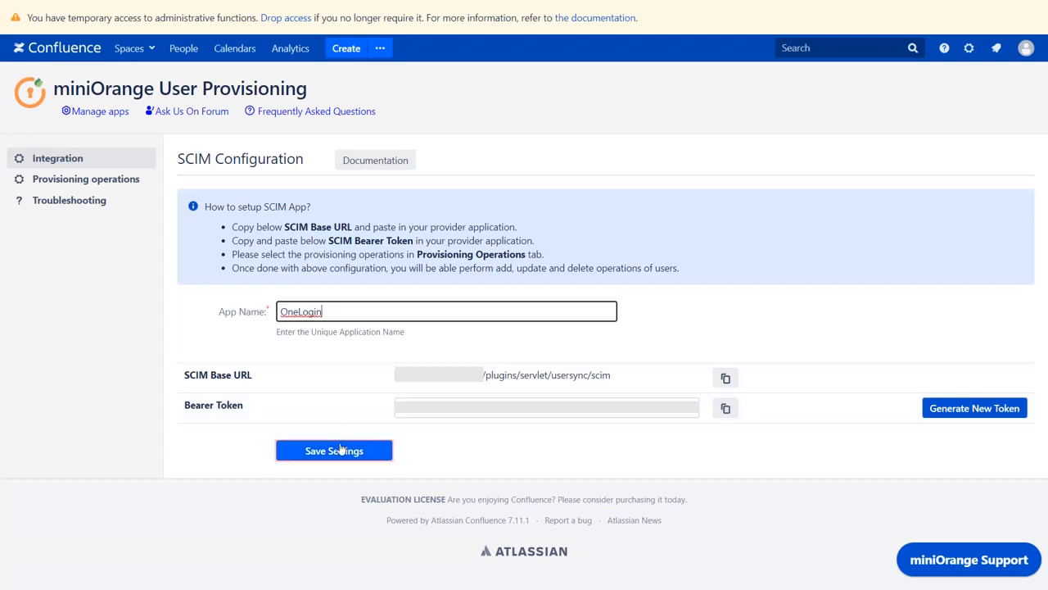
Save the provisioning operations settings and open the plugin's troubleshooting page.
click(125, 187)
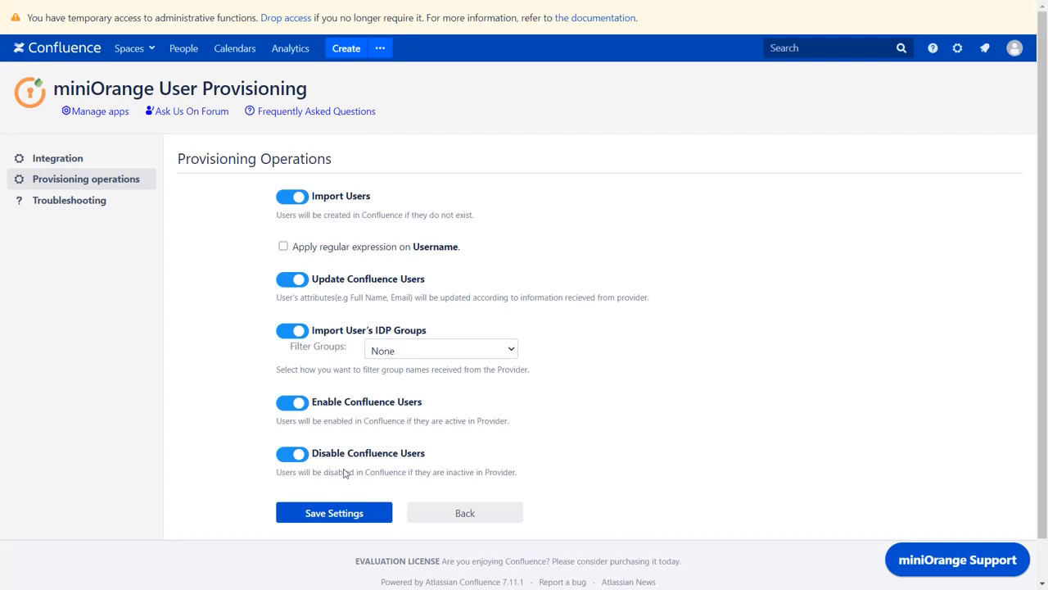
click(347, 514)
click(95, 204)
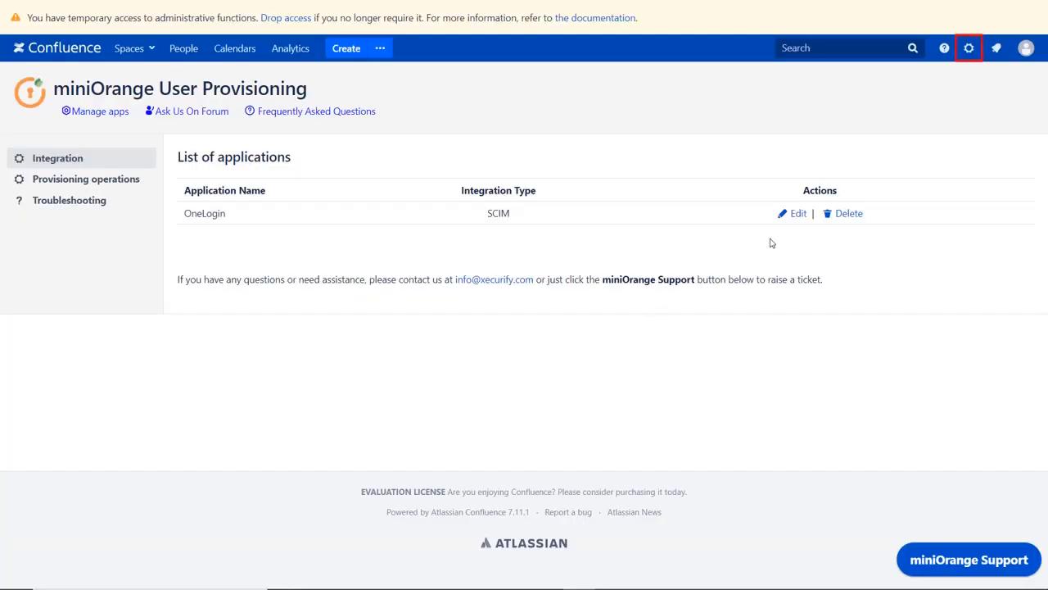
Open Confluence user management and list all users.
click(970, 51)
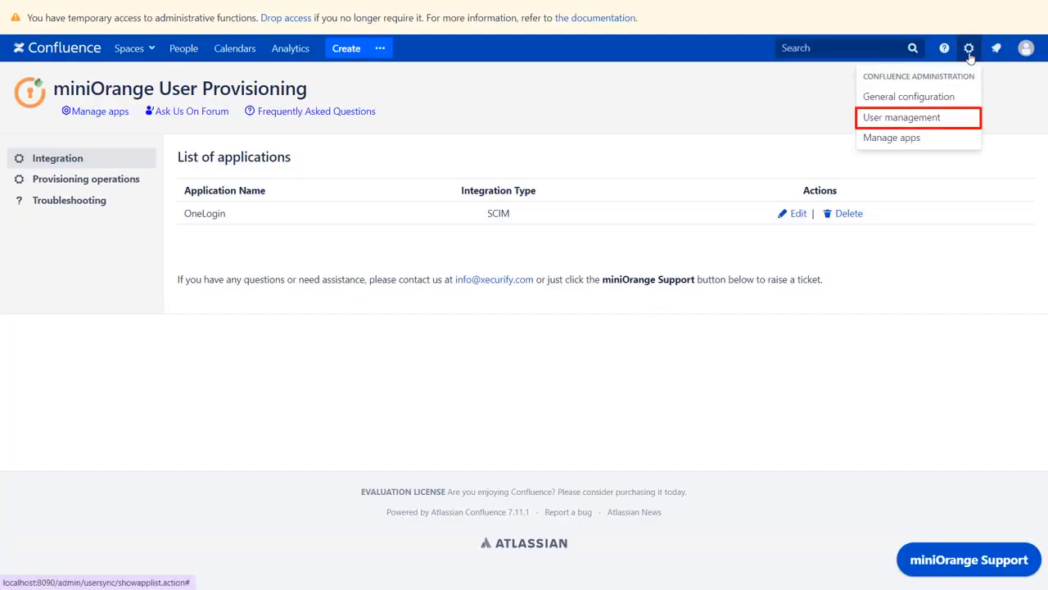
click(942, 119)
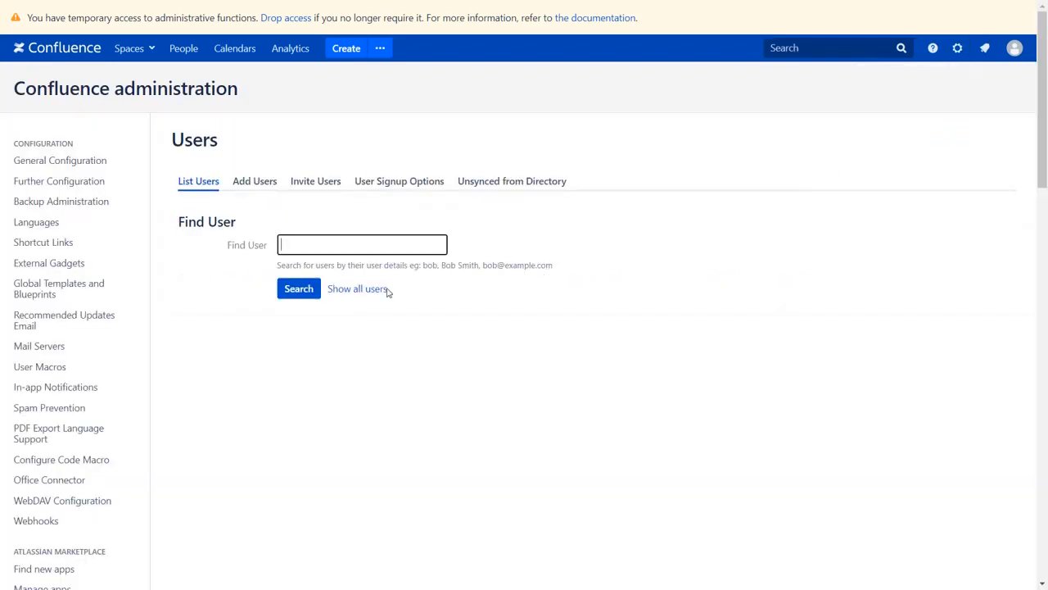
click(357, 289)
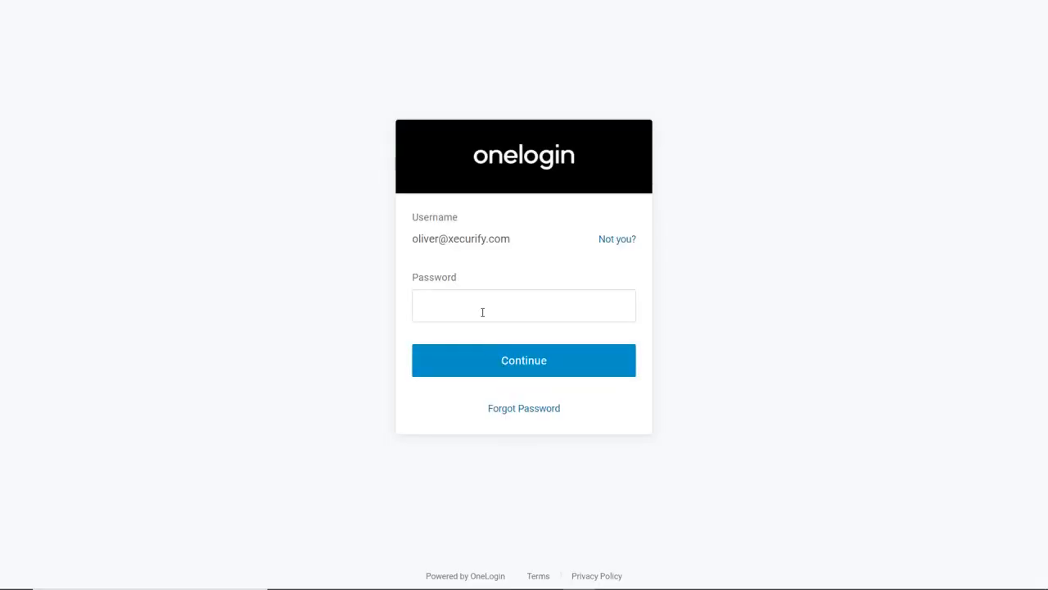
Sign in to OneLogin with the account password and open its administration area.
click(483, 312)
text(••••••••)
key(Return)
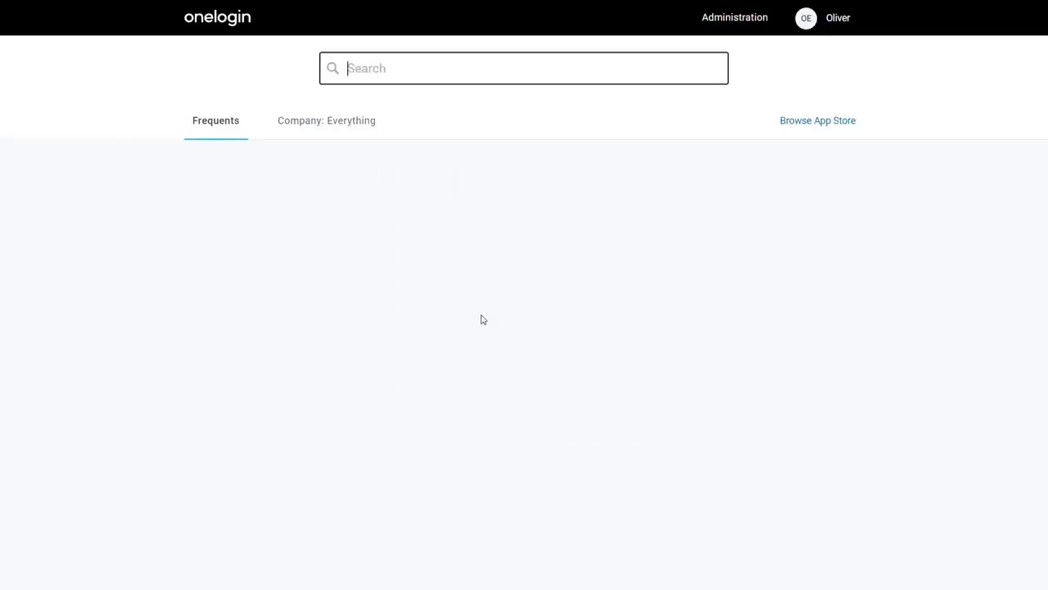
click(721, 18)
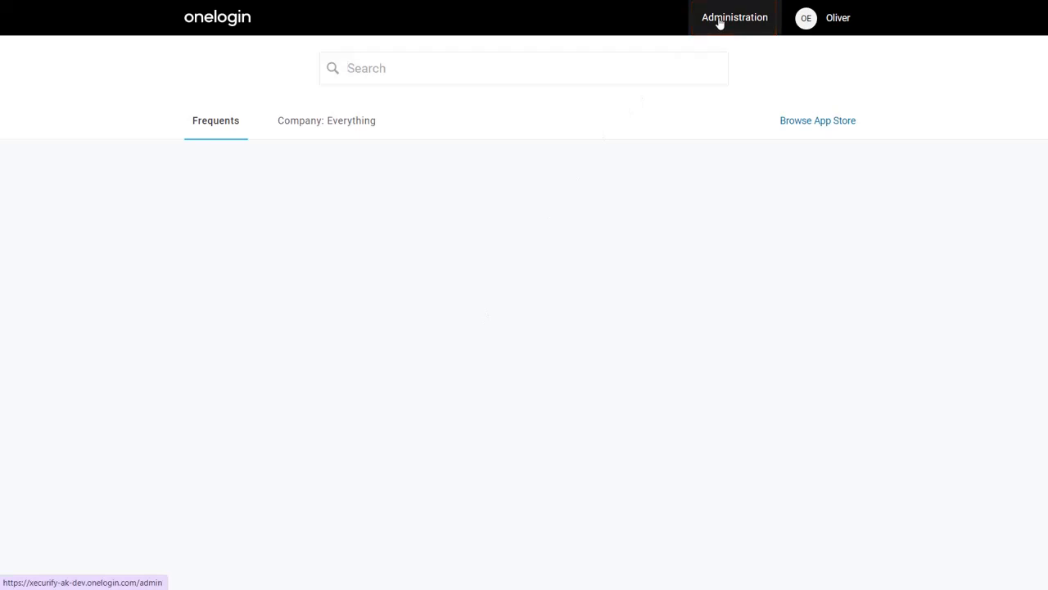
Find the SCIM Provisioner with SAML (SCIM v2 Core) application in the catalogue, add it and save it.
mouse_move(244, 27)
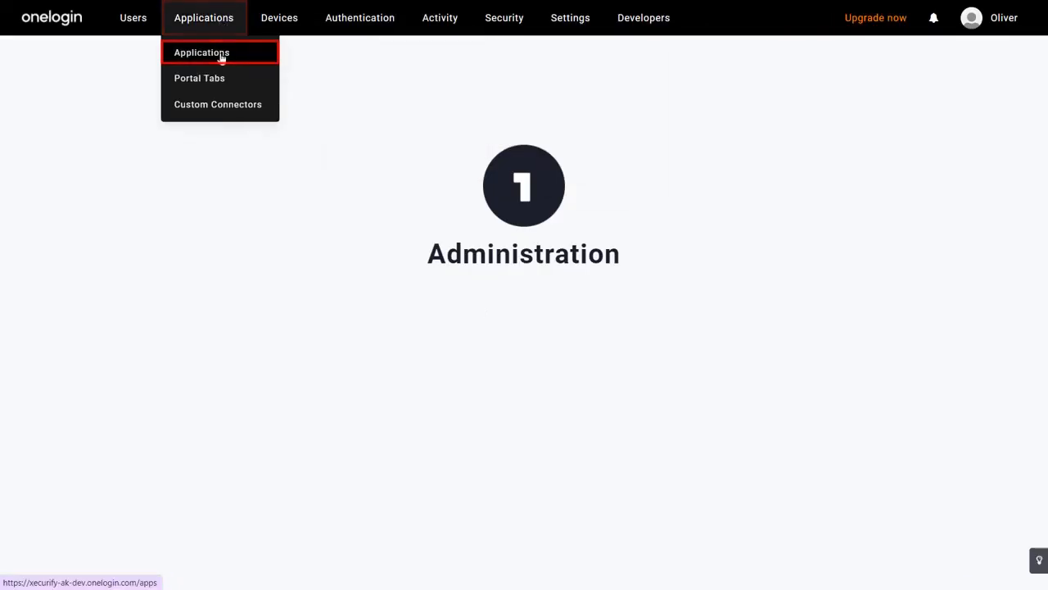
click(221, 53)
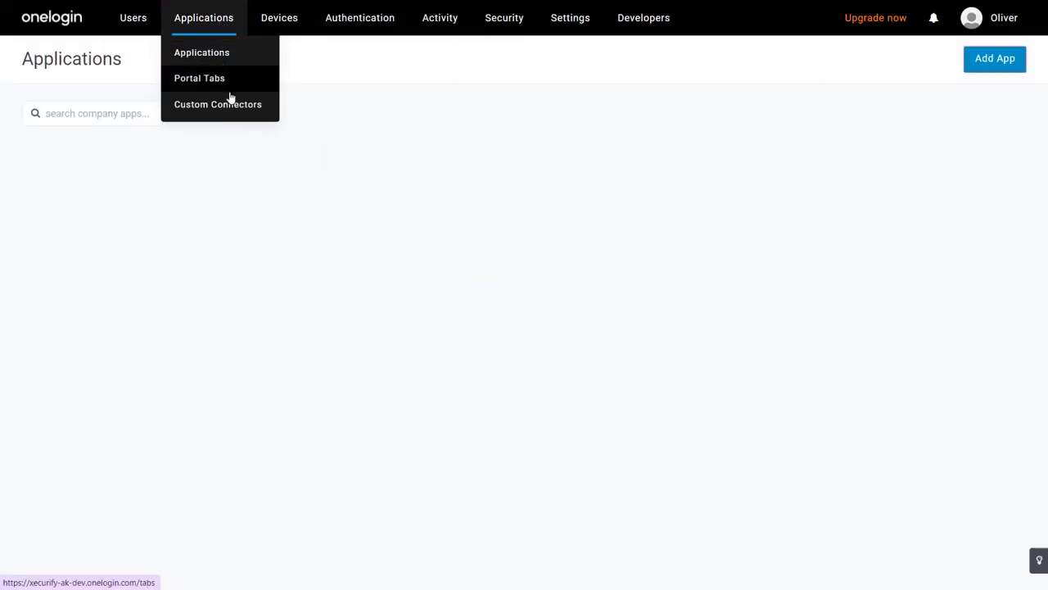
click(976, 66)
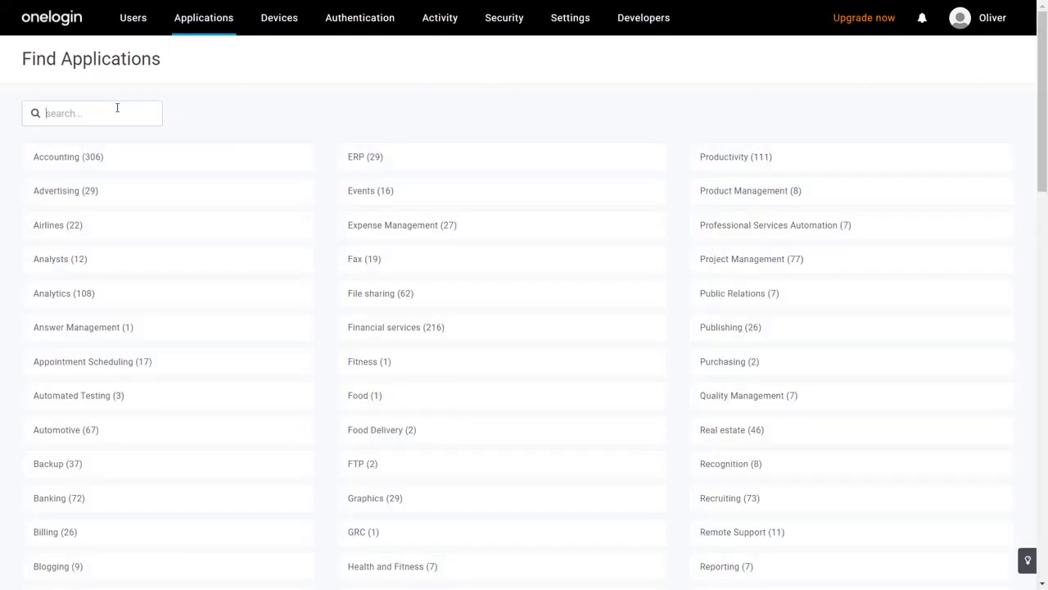
click(117, 107)
text(SCIM Pro)
text(visioner with SAML)
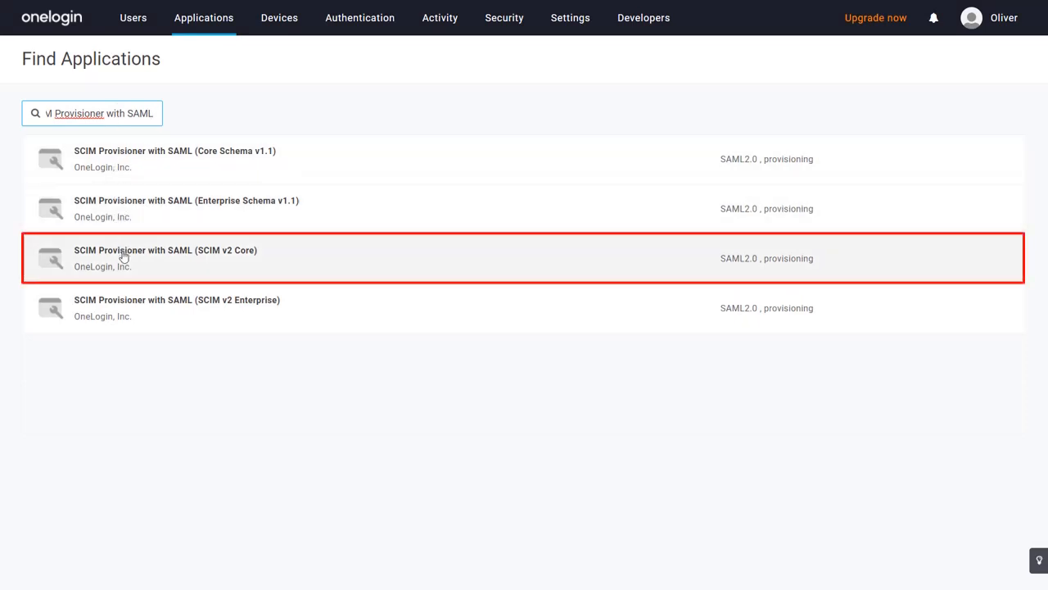
click(123, 257)
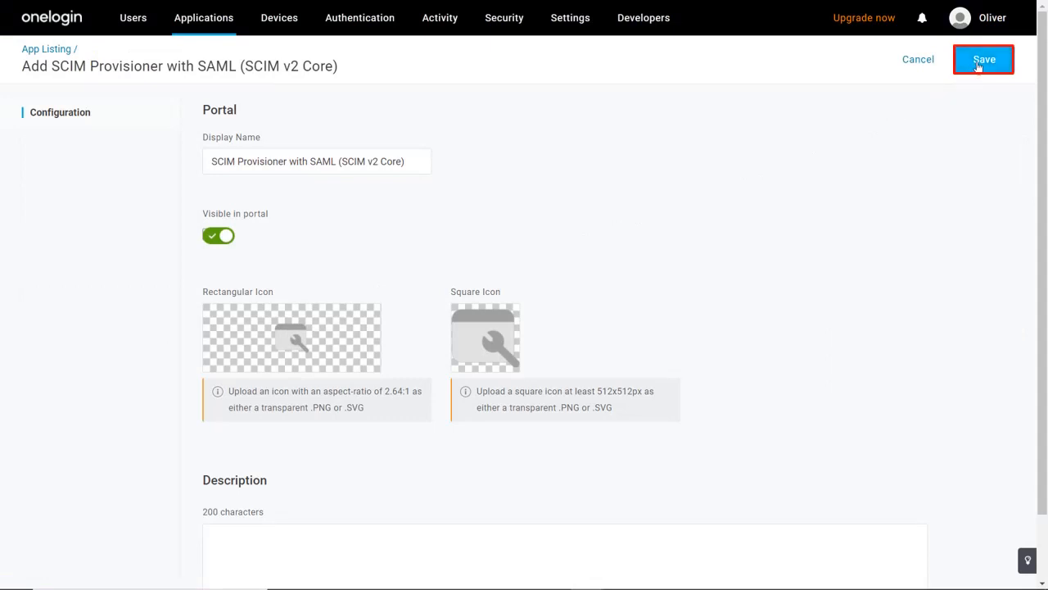
click(978, 63)
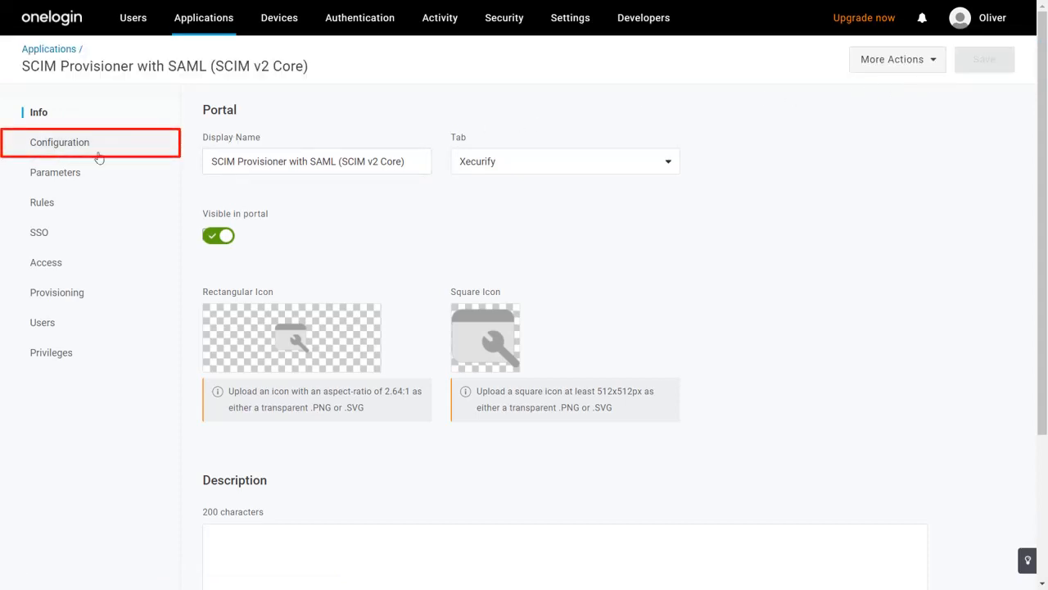
Copy the SCIM Base URL from the OneLogin integration in Confluence into the OneLogin app's API connection configuration.
click(59, 160)
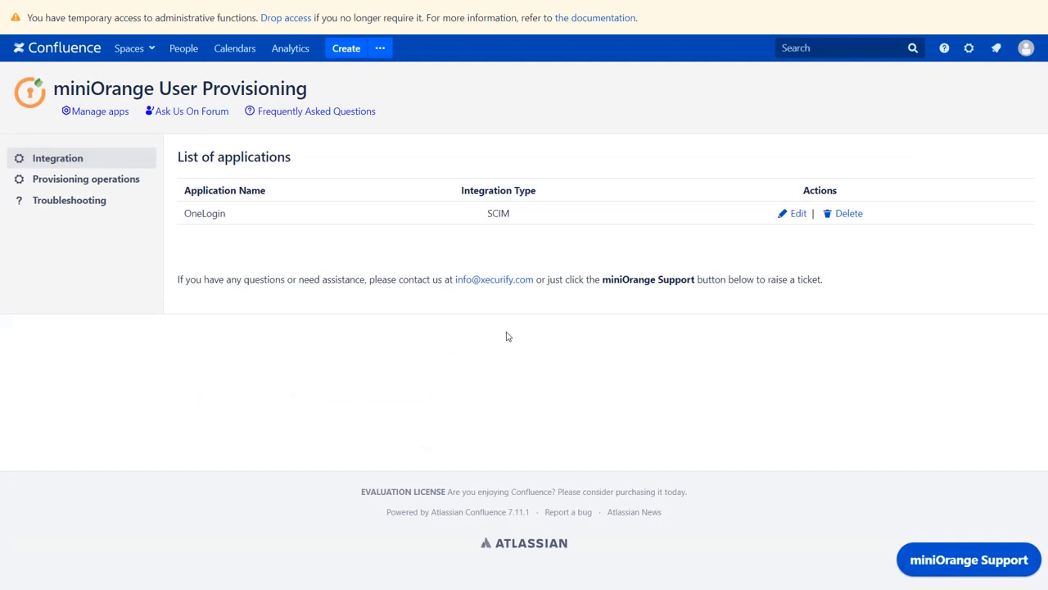
click(795, 214)
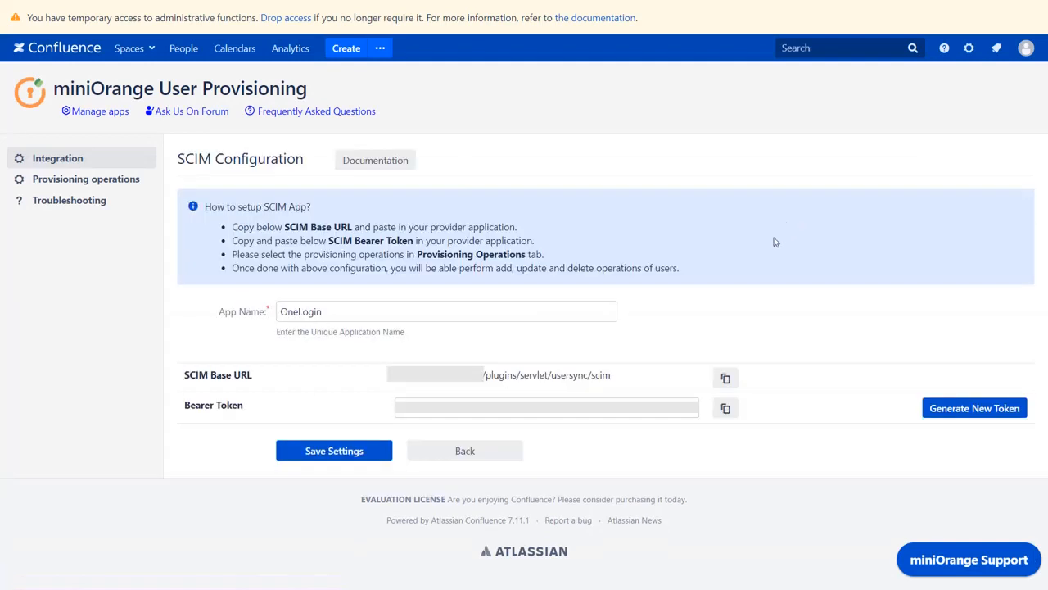
click(732, 379)
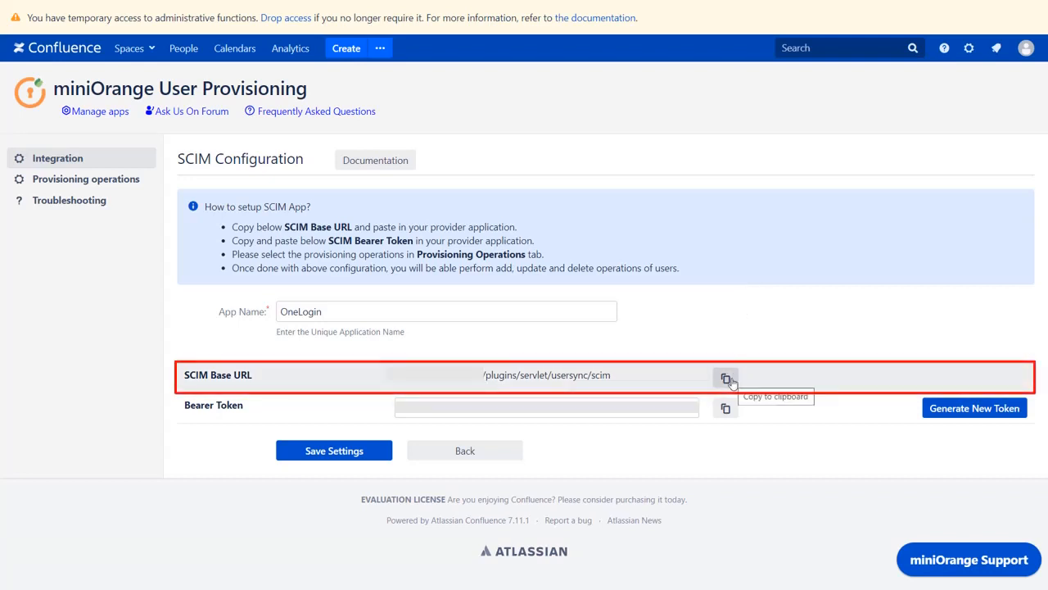
click(725, 378)
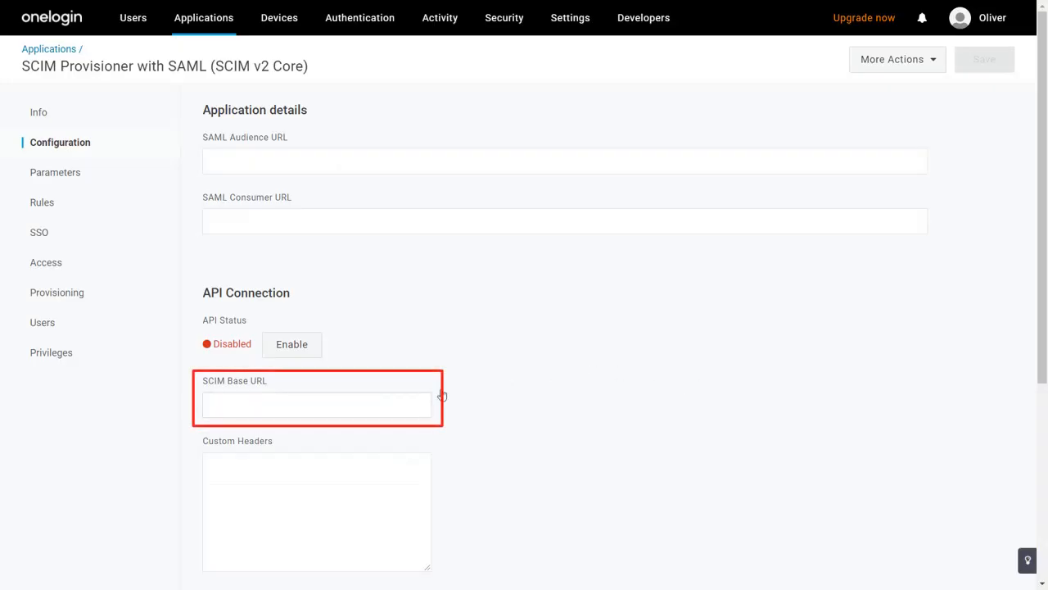
click(406, 396)
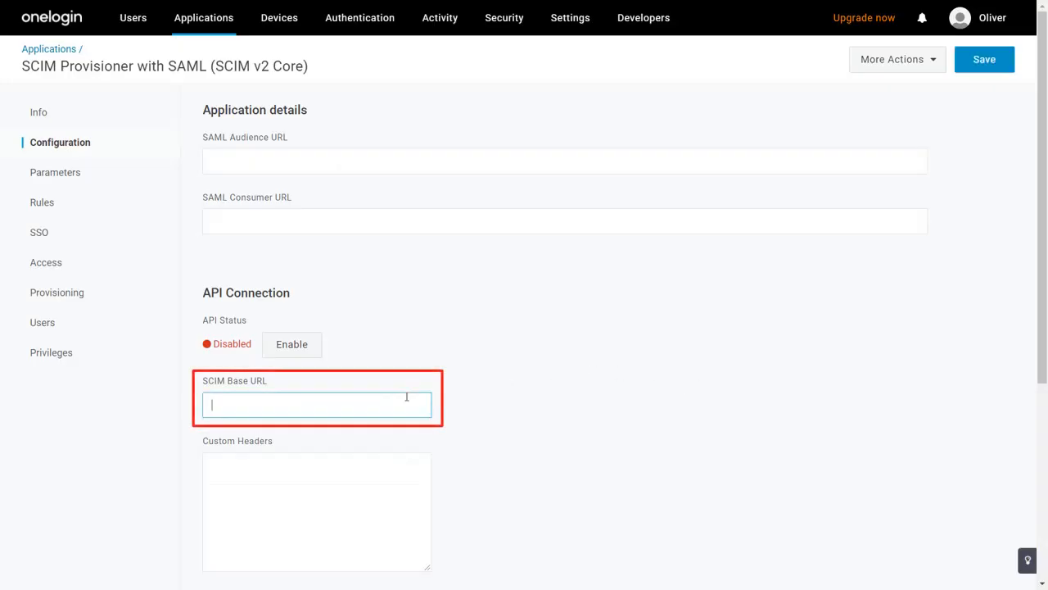
key(ctrl+v)
Copy the bearer token from the Confluence SCIM configuration into the OneLogin app's SCIM Bearer Token field.
scroll(406, 397, down, 1)
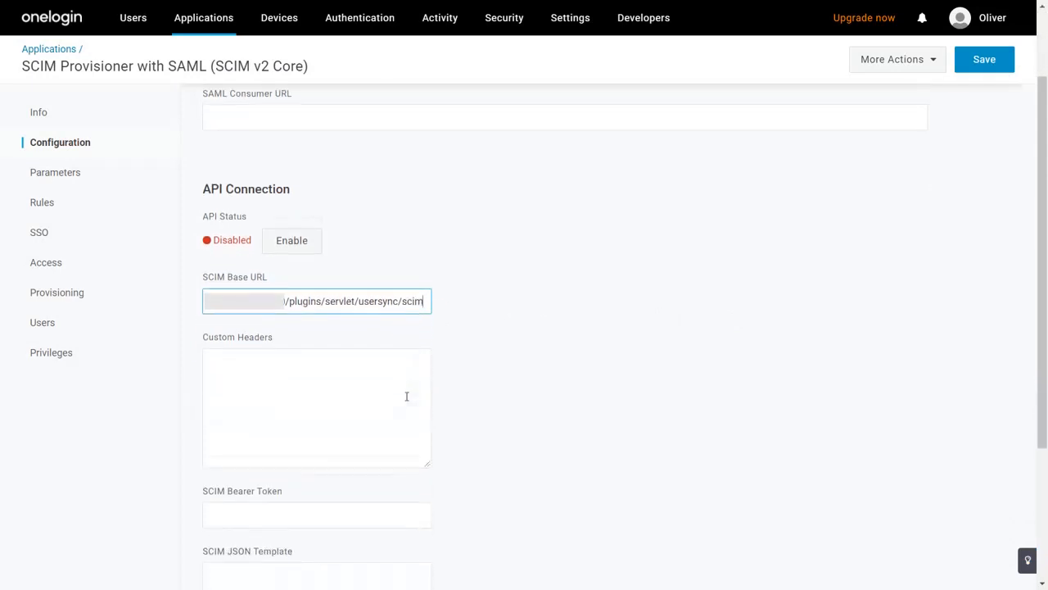
scroll(406, 396, down, 2)
click(406, 397)
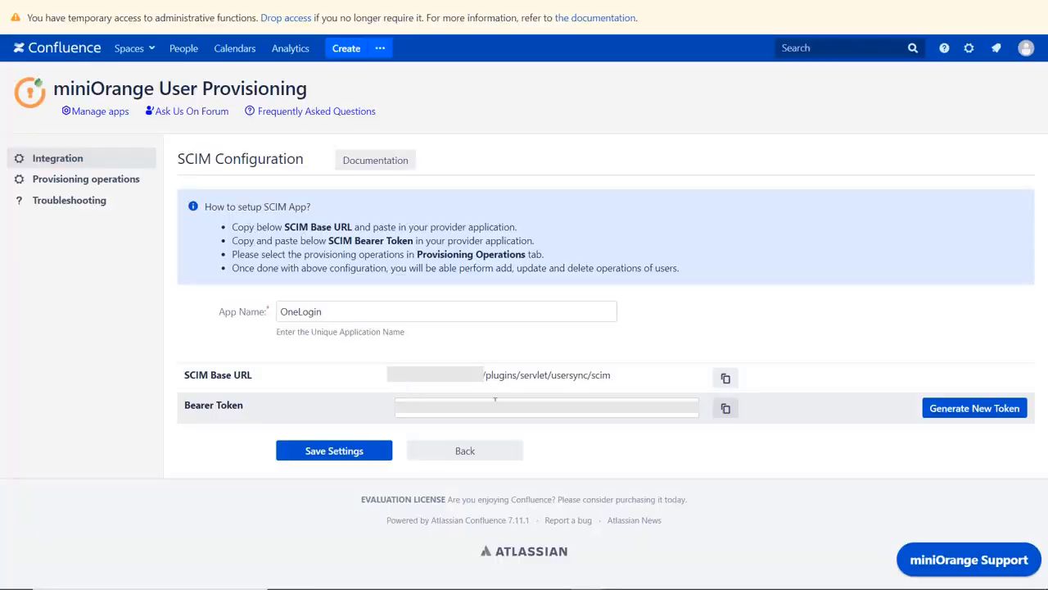
click(725, 408)
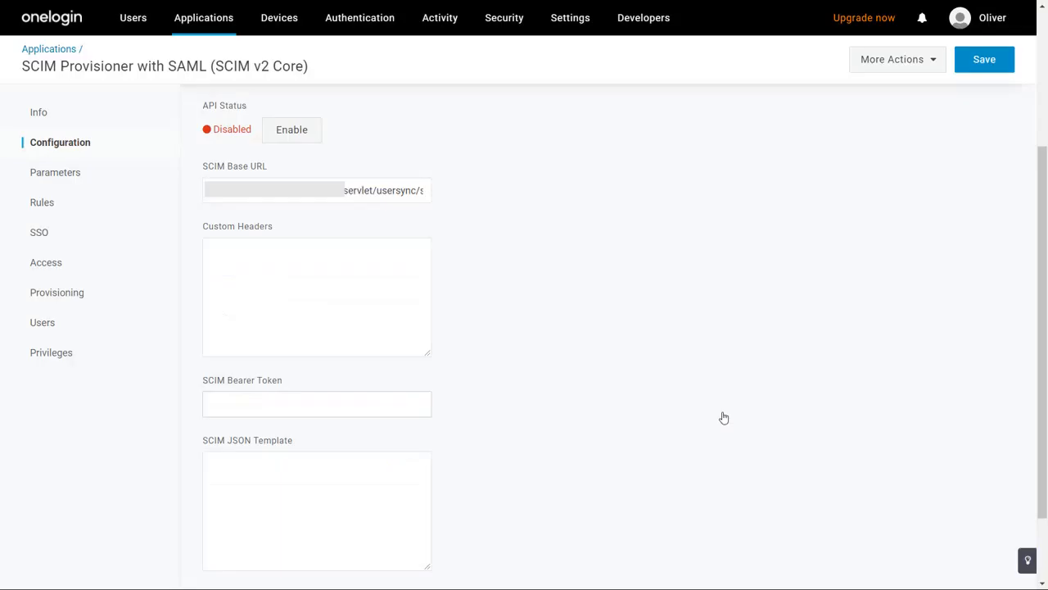
key(ctrl+v)
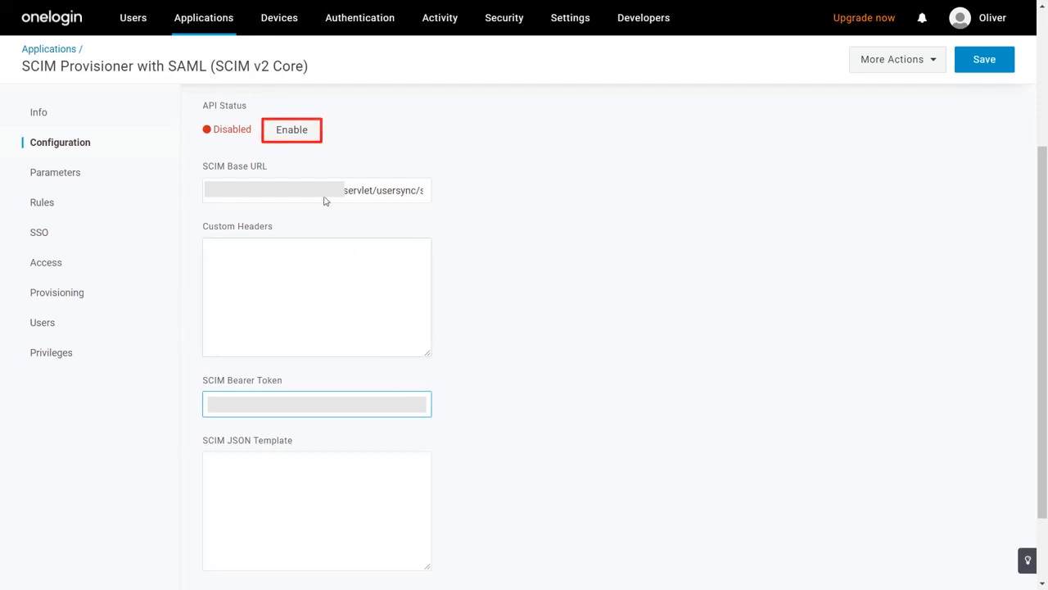
Enable the app's API connection and save the configuration.
click(295, 134)
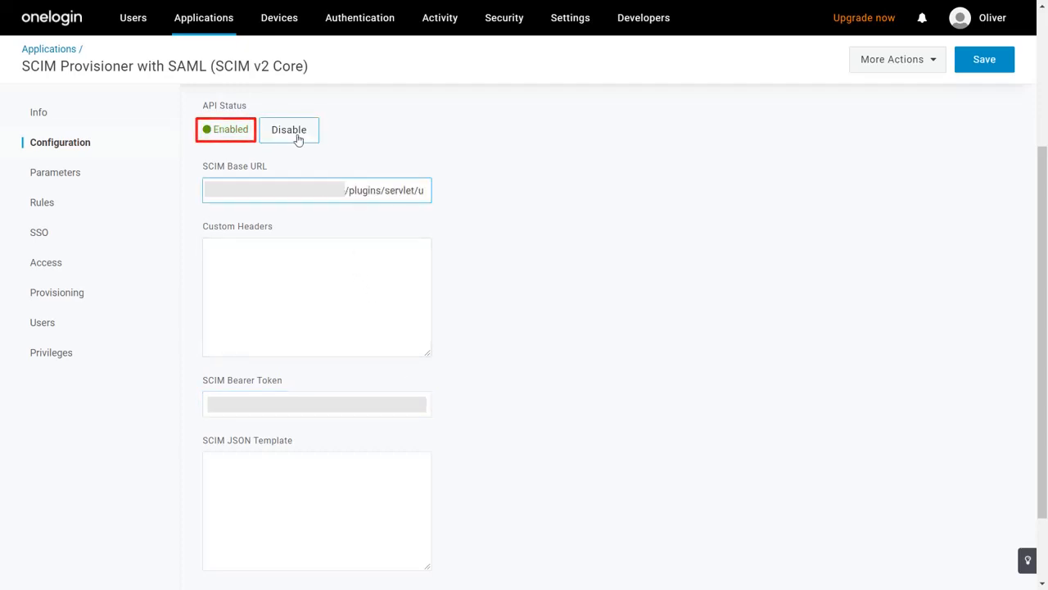
click(972, 66)
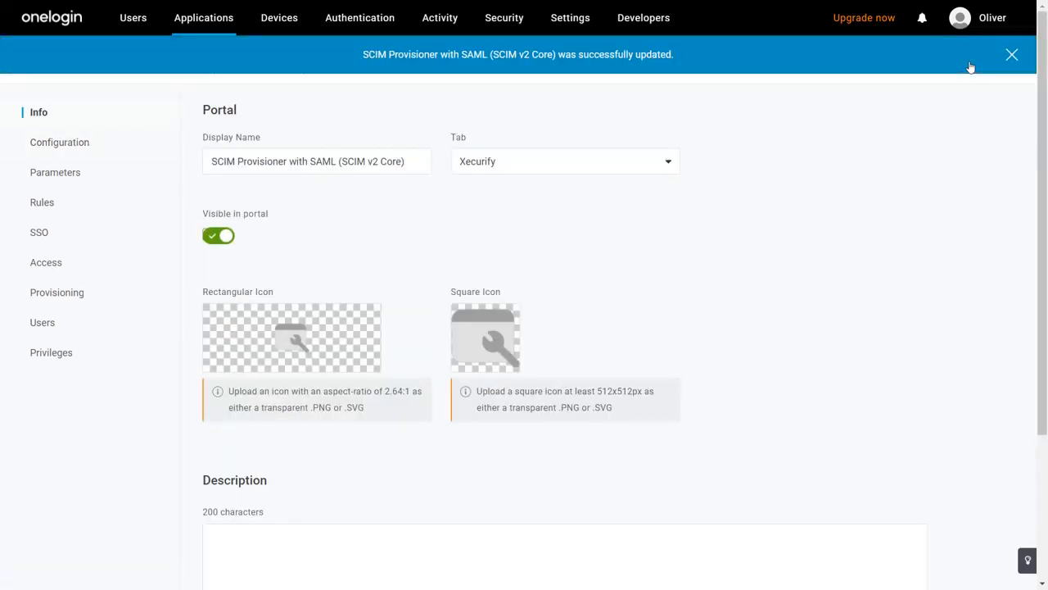
Enable provisioning for the SCIM Provisioner with SAML (SCIM v2 Core) app and save the setting.
click(107, 295)
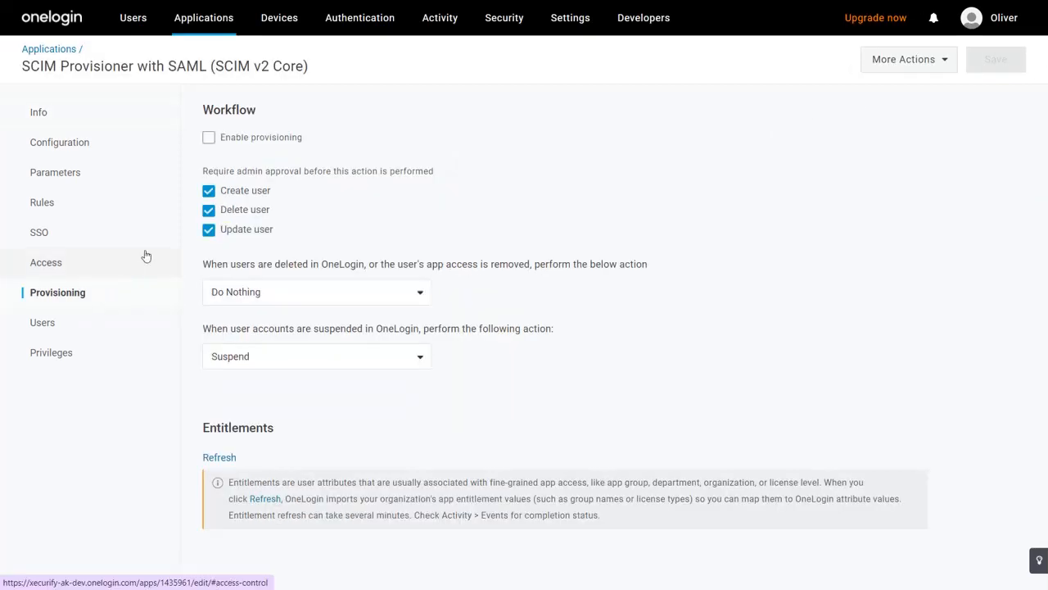
click(210, 140)
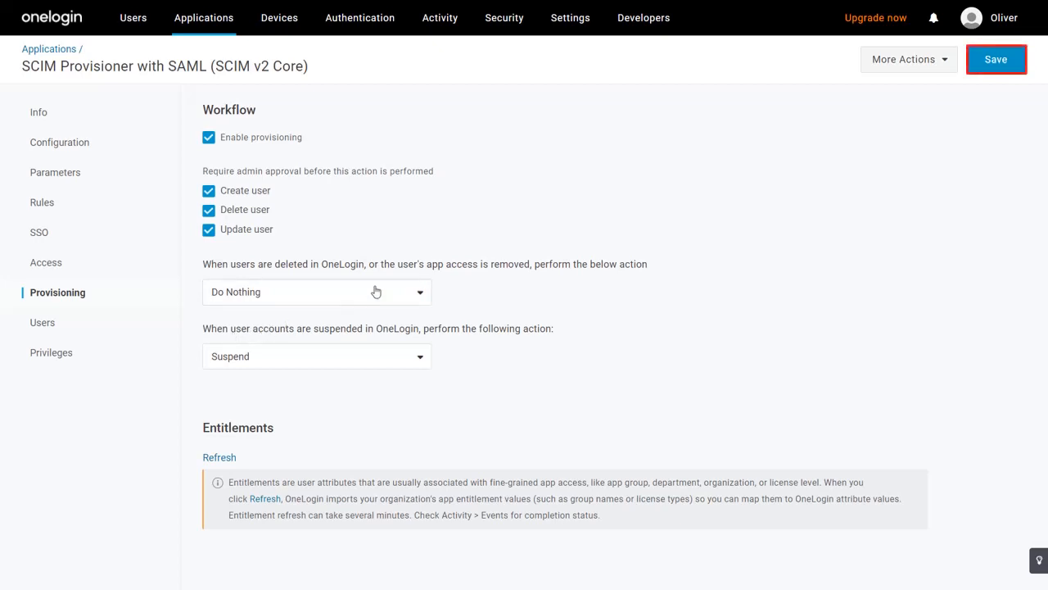
click(994, 60)
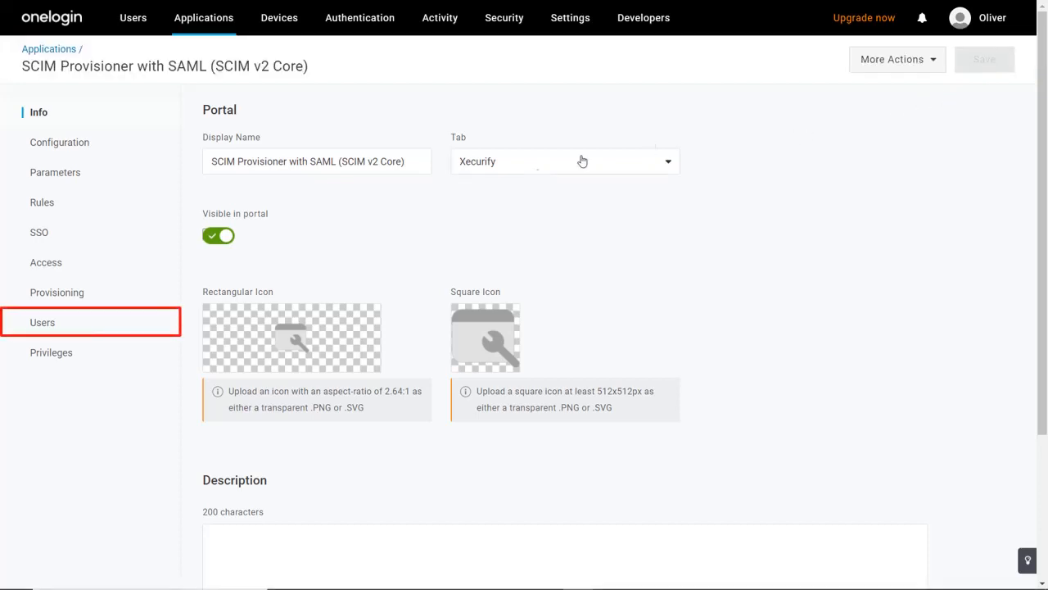
Approve the pending provisioning of the test user in the app's user list.
click(120, 331)
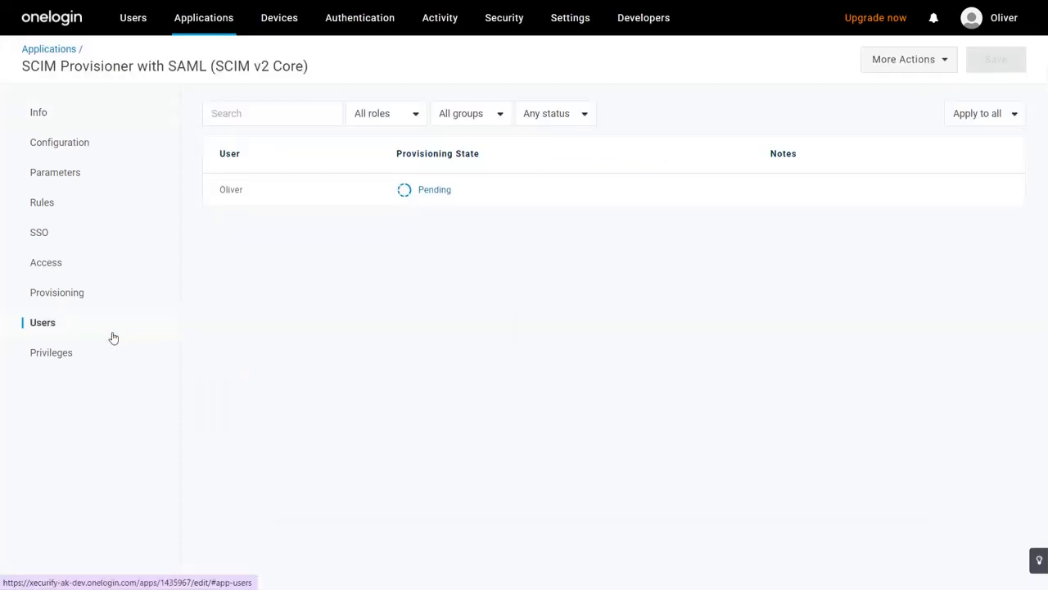
click(429, 190)
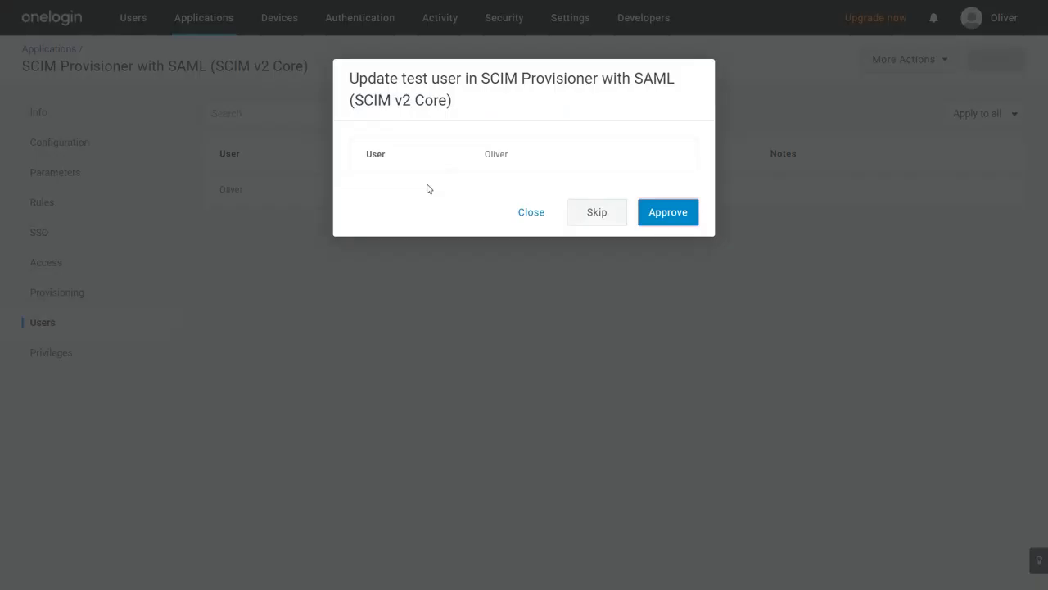
click(659, 214)
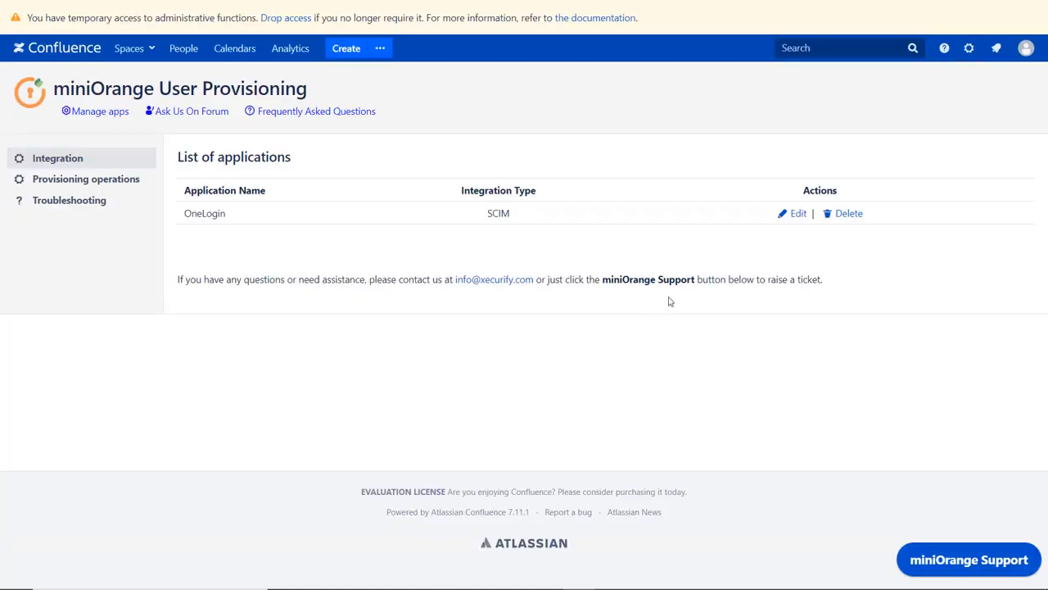
Switch to Confluence and show all users in user management to check for the provisioned user.
click(970, 53)
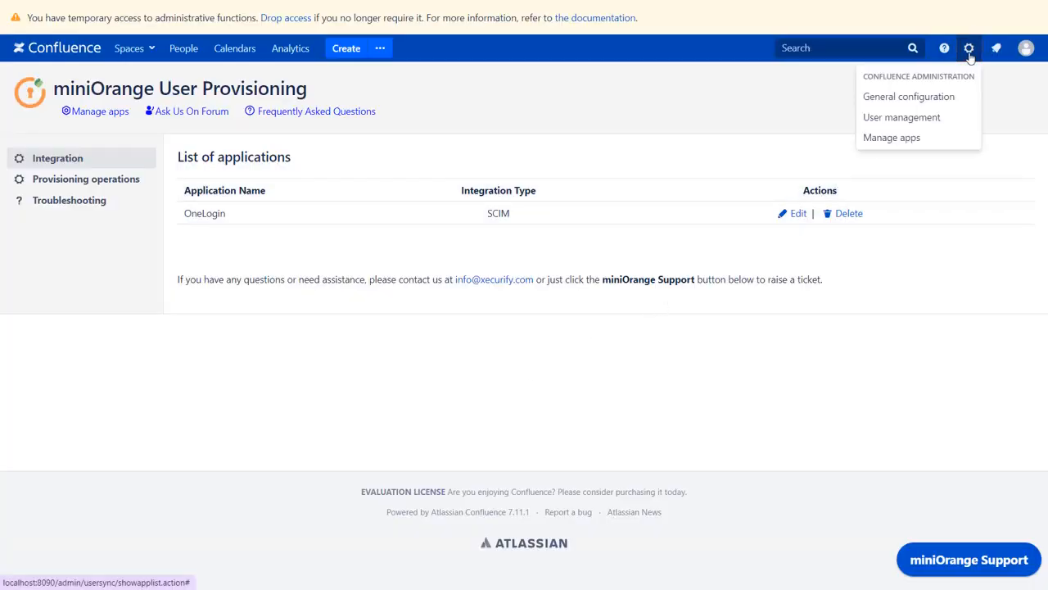
click(942, 121)
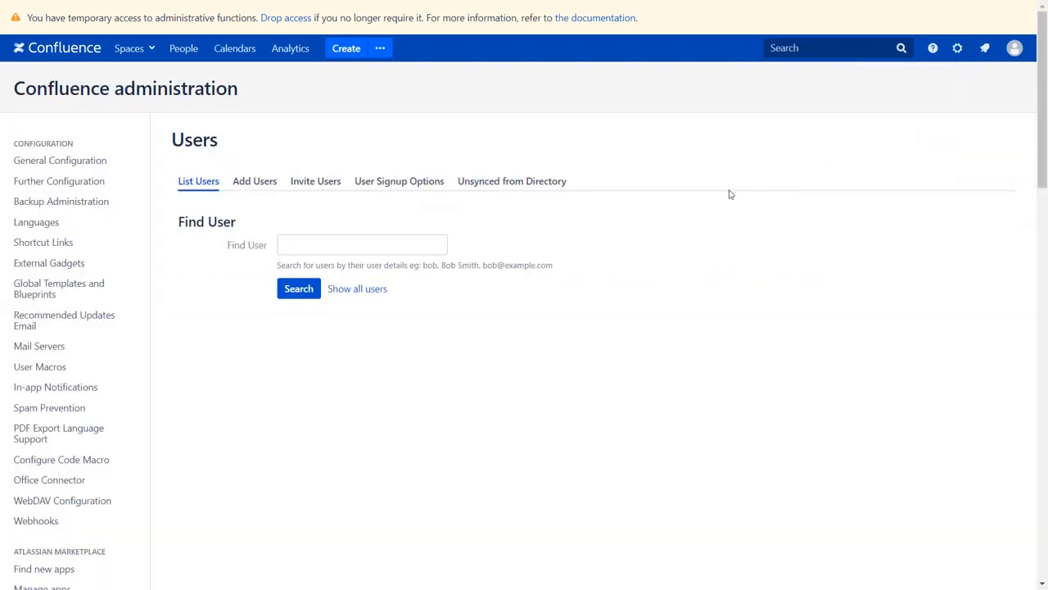
click(373, 292)
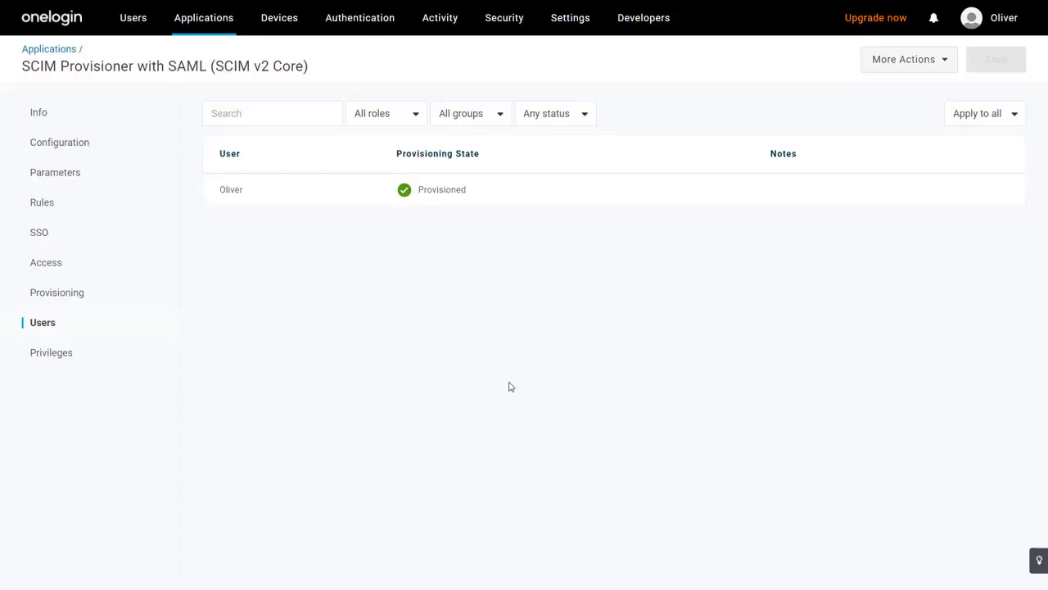
Switch to OneLogin, enter a new last name for the test user with the Default role and save the user.
mouse_move(127, 23)
click(137, 58)
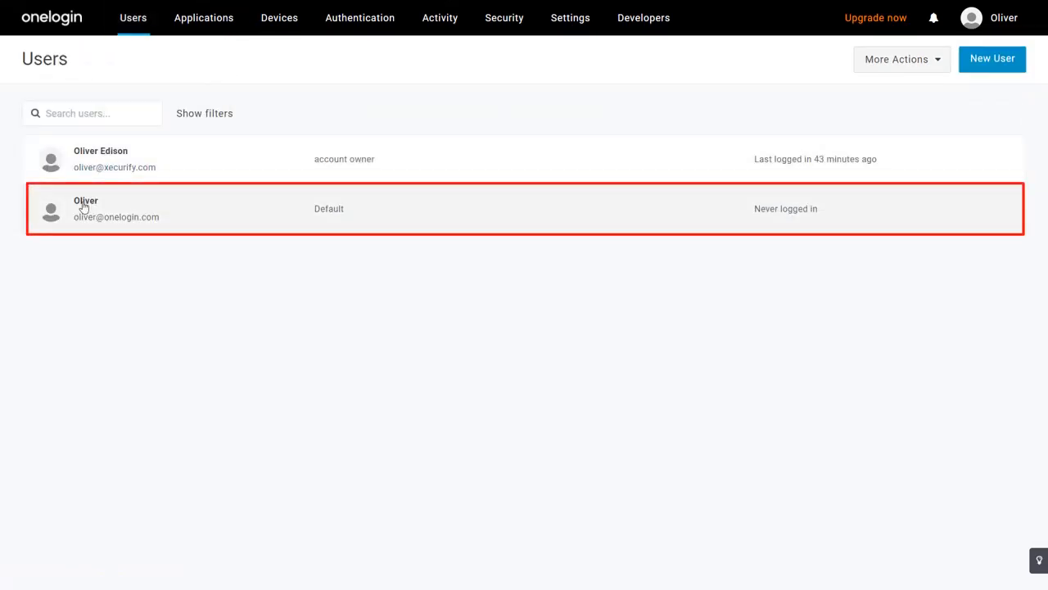
click(84, 207)
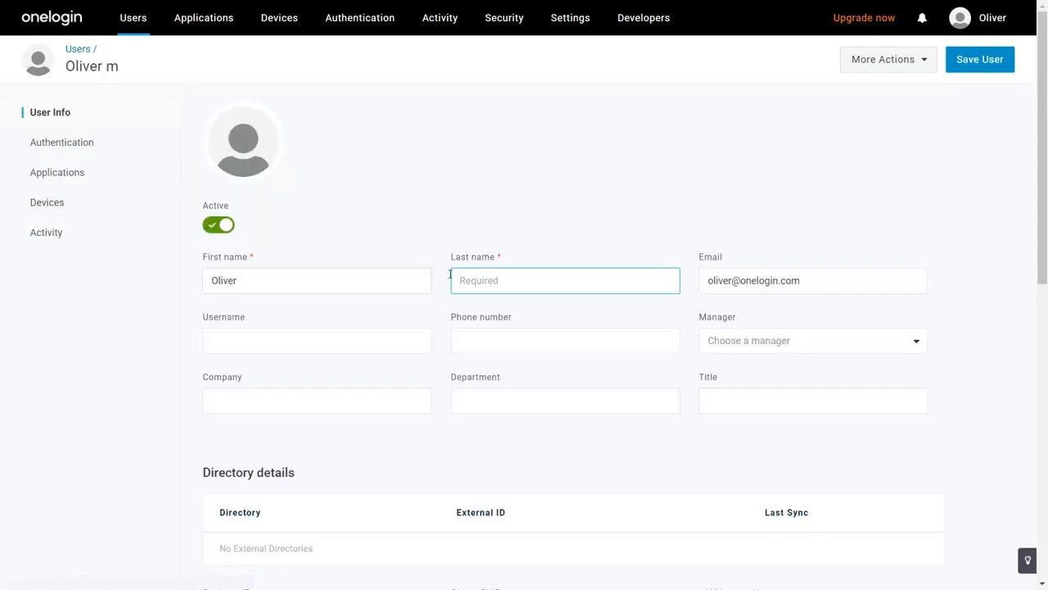
text(Merlin)
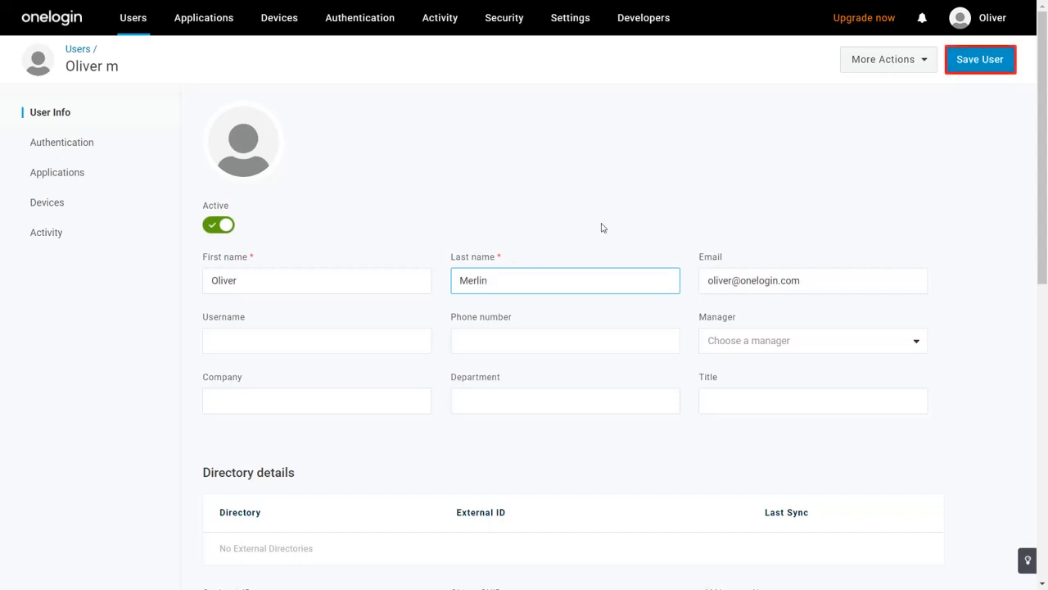
click(929, 67)
click(976, 59)
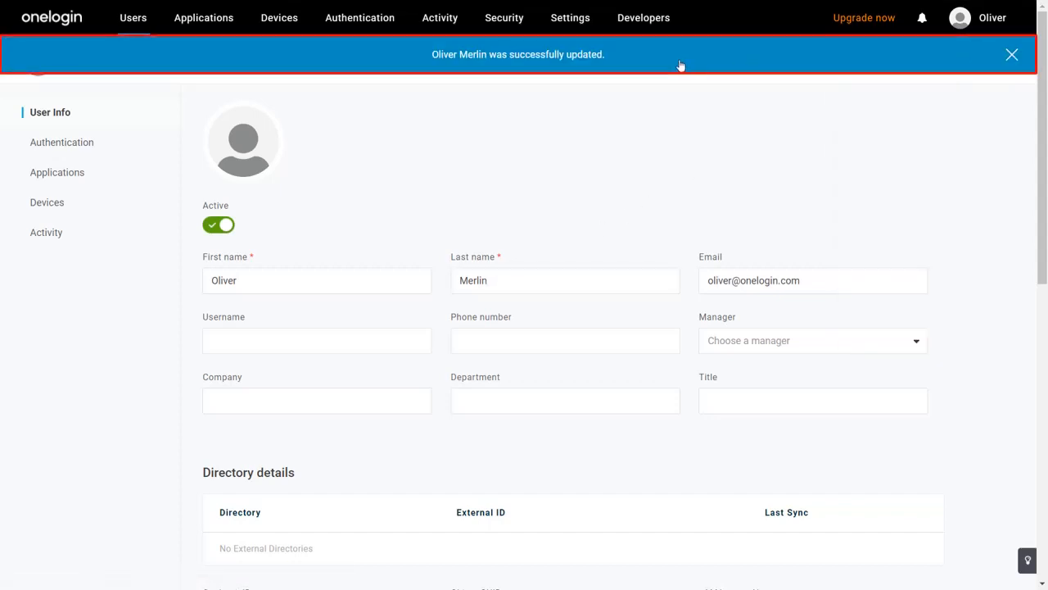
Reopen the SCIM Provisioner with SAML (SCIM v2 Core) app and approve the pending update of the renamed user.
mouse_move(229, 18)
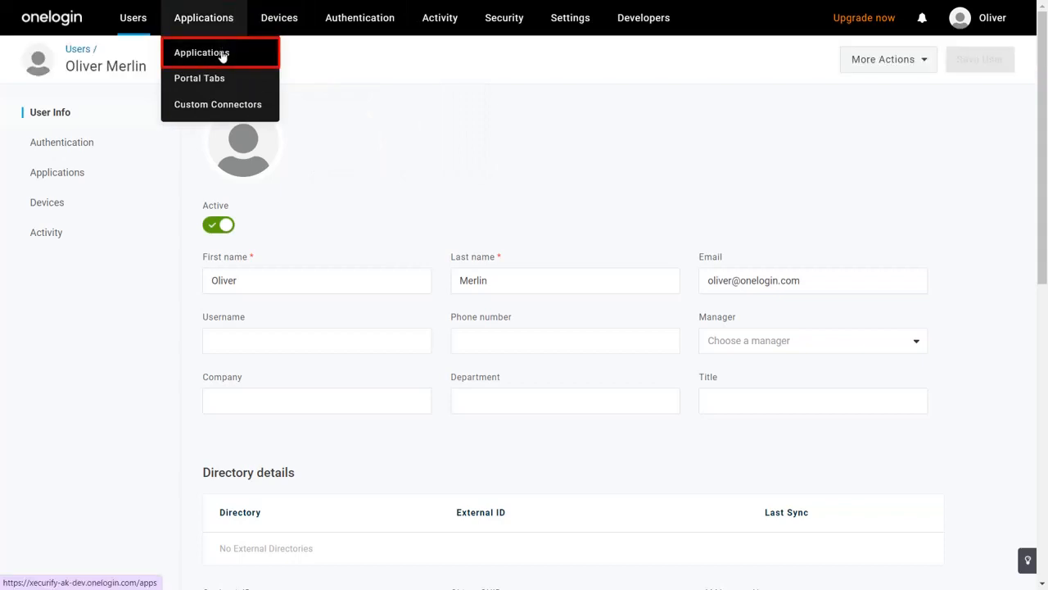
click(222, 54)
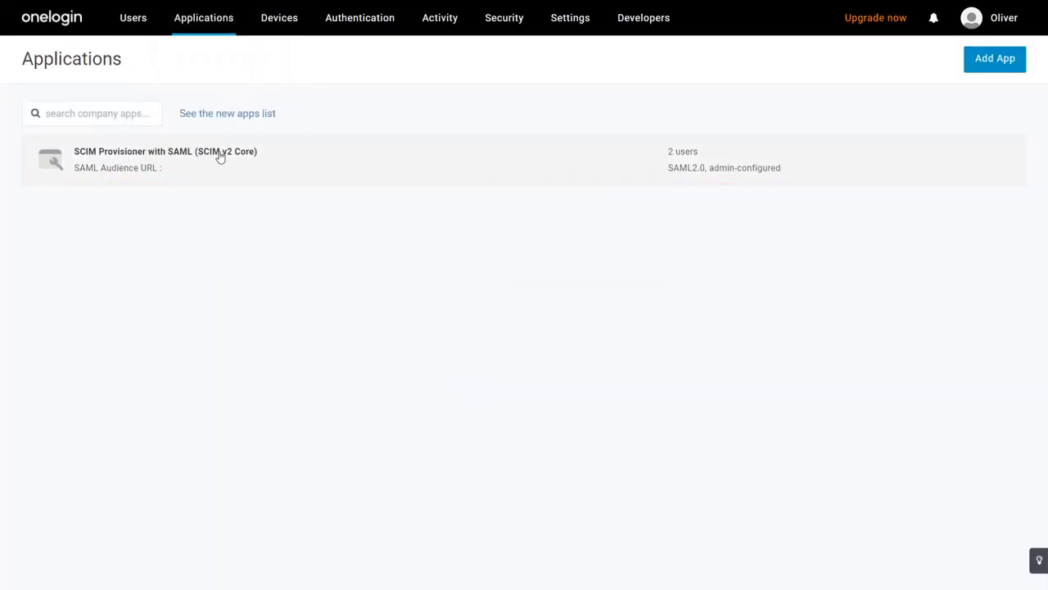
click(220, 158)
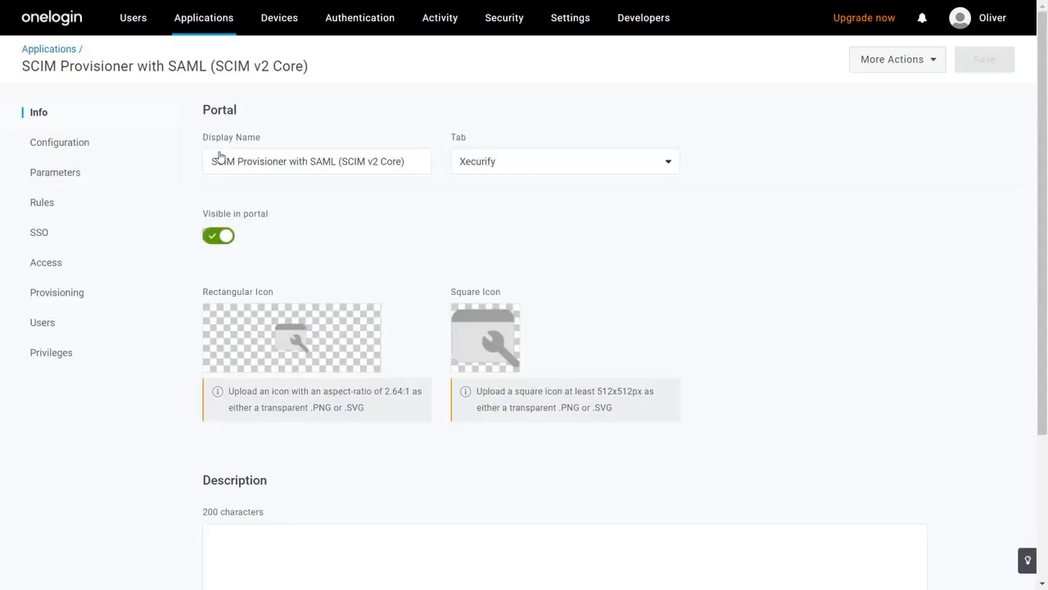
click(106, 327)
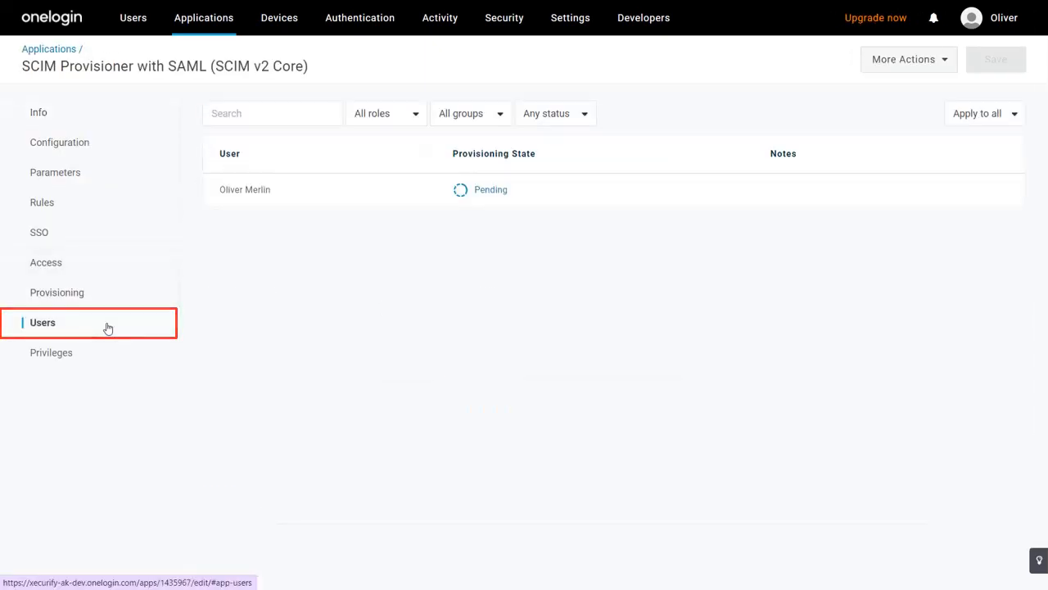
click(481, 192)
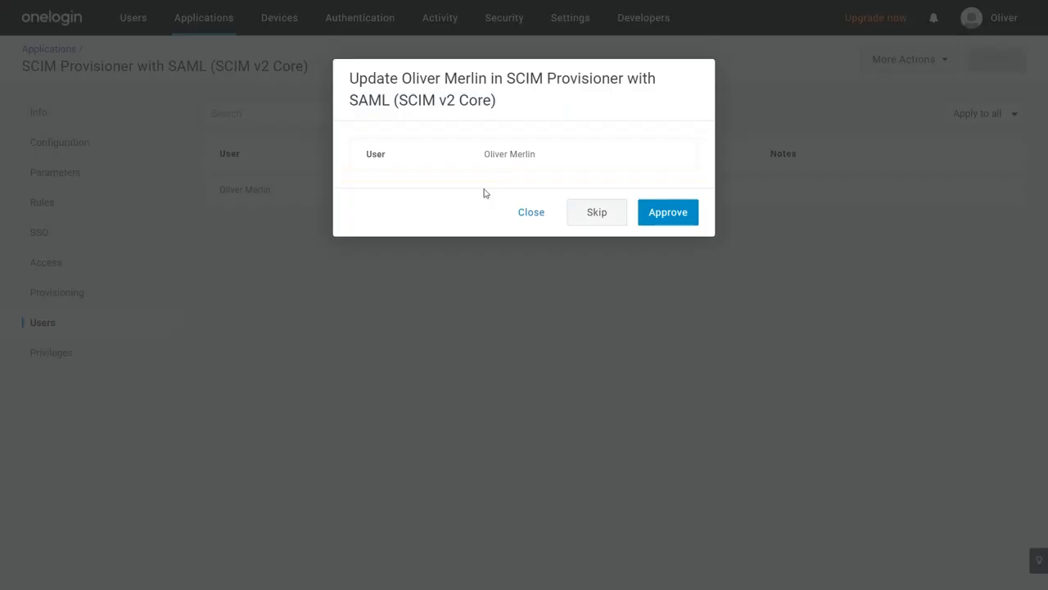
click(665, 215)
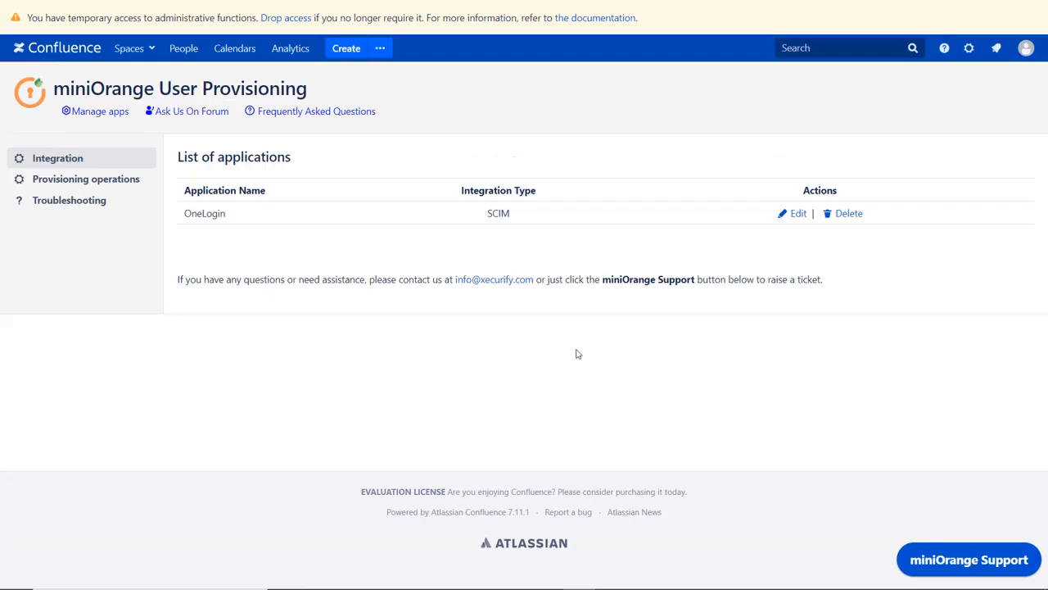
Switch to Confluence and show all users in user management to check the user's synced last name.
click(969, 51)
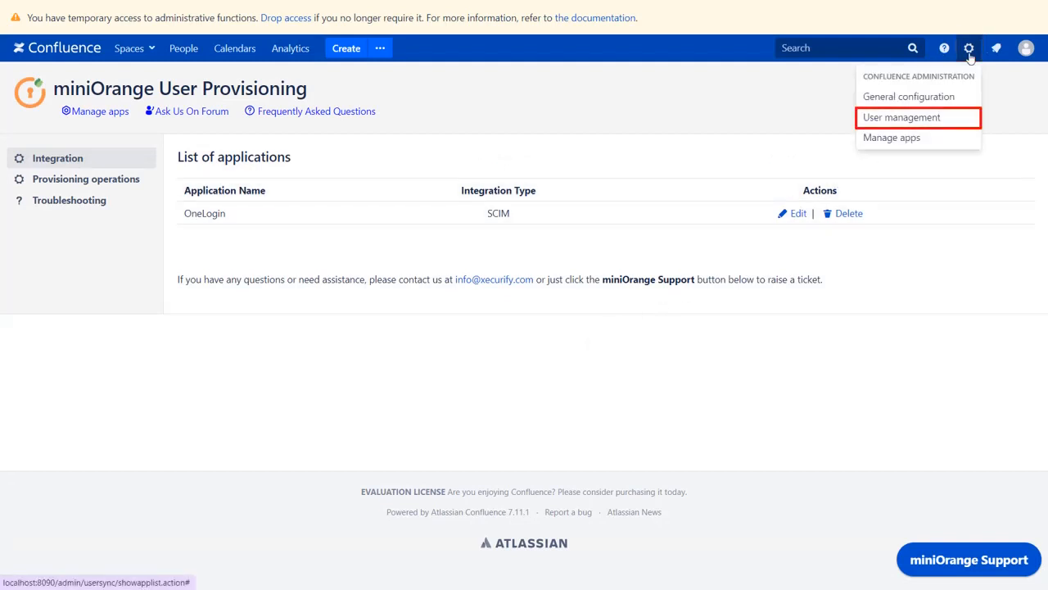
click(942, 118)
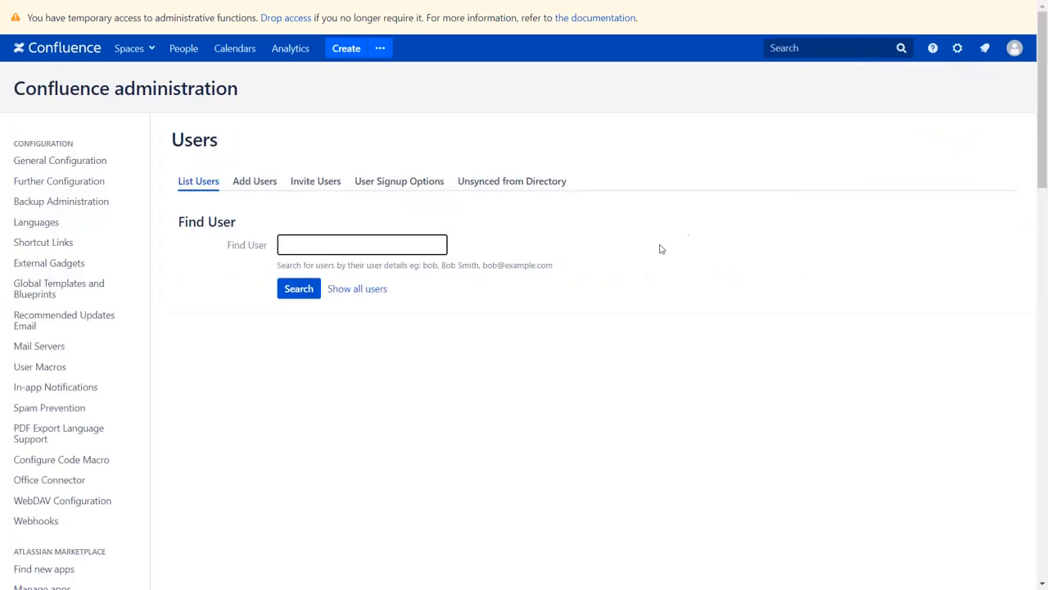
click(372, 289)
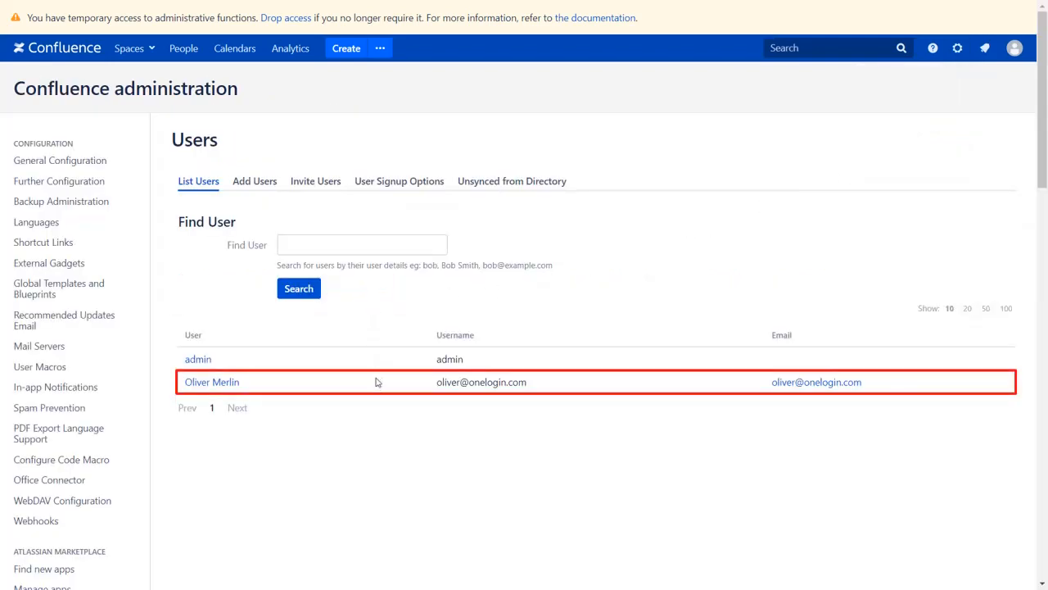